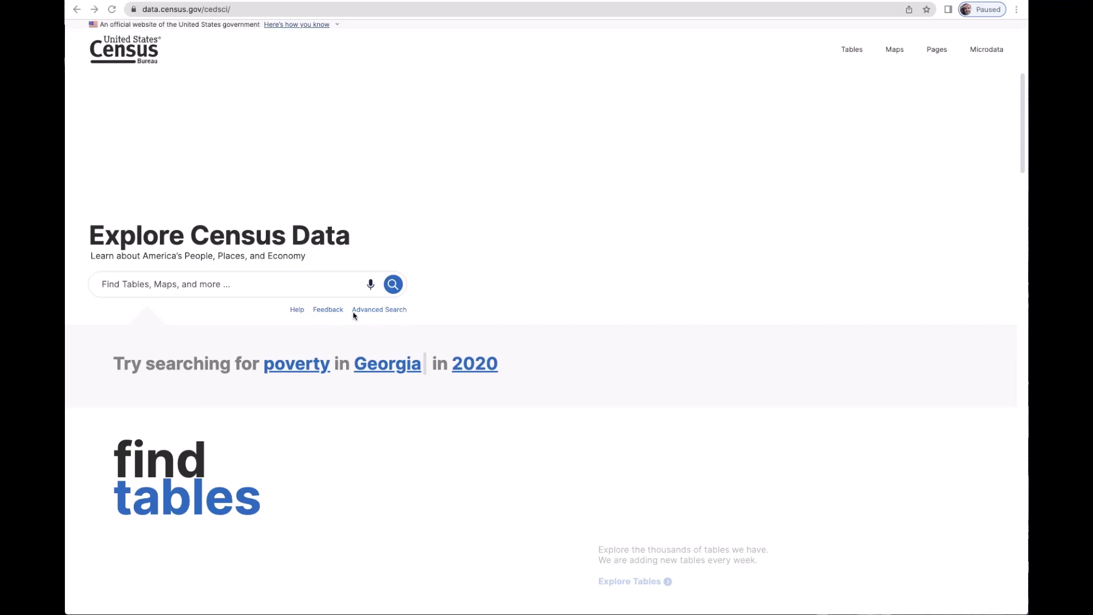
Step: Search data.census.gov for 'population estimates 2019 for all states'
click(172, 285)
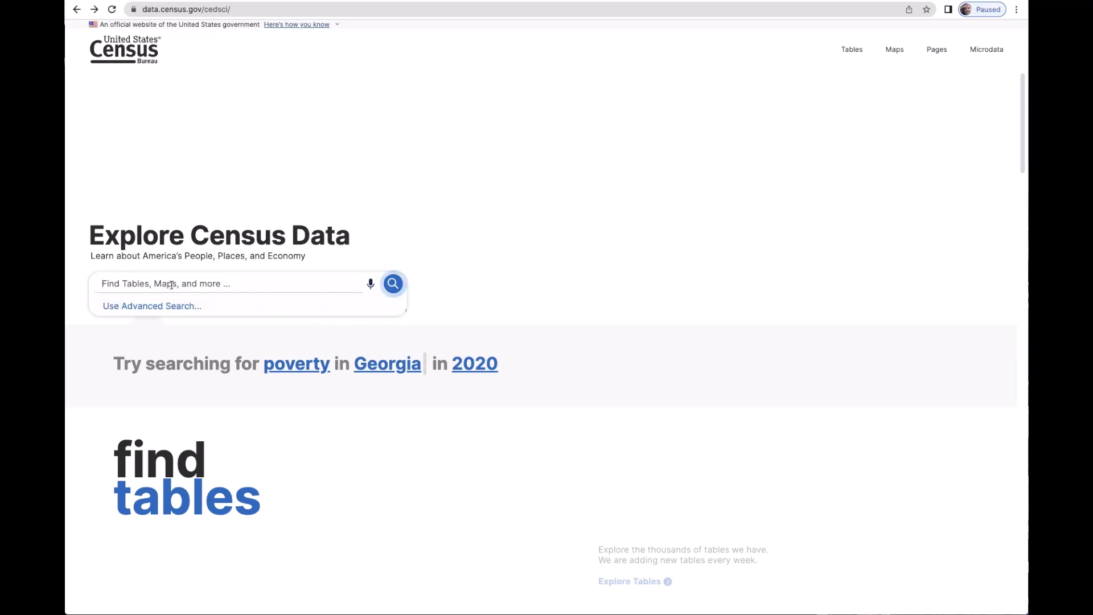
text(popul)
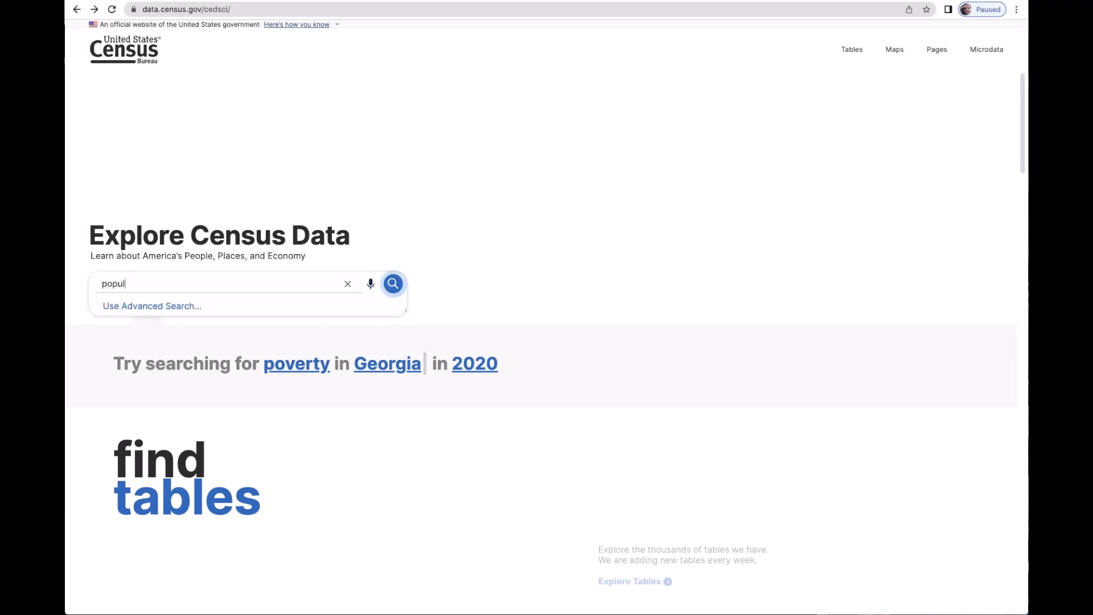
text(ation estimates)
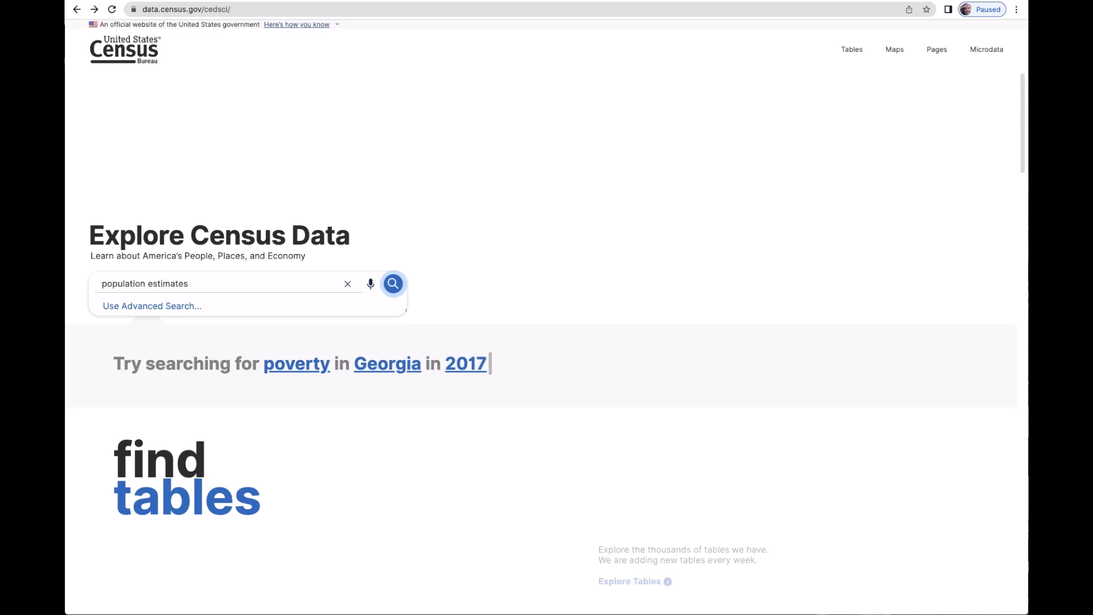
text( 2019 for all states)
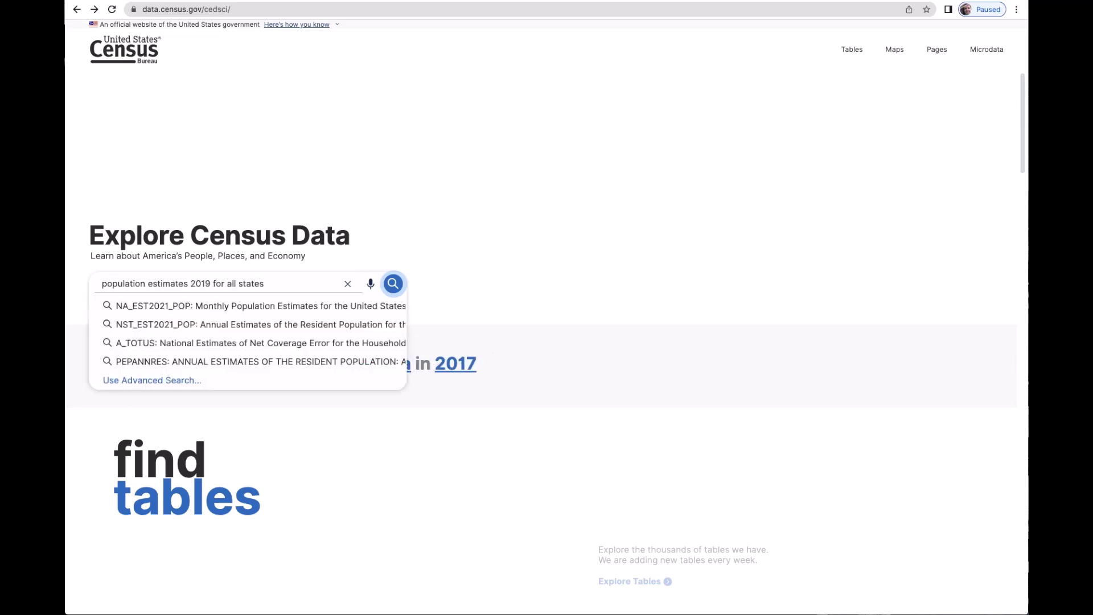
key(Return)
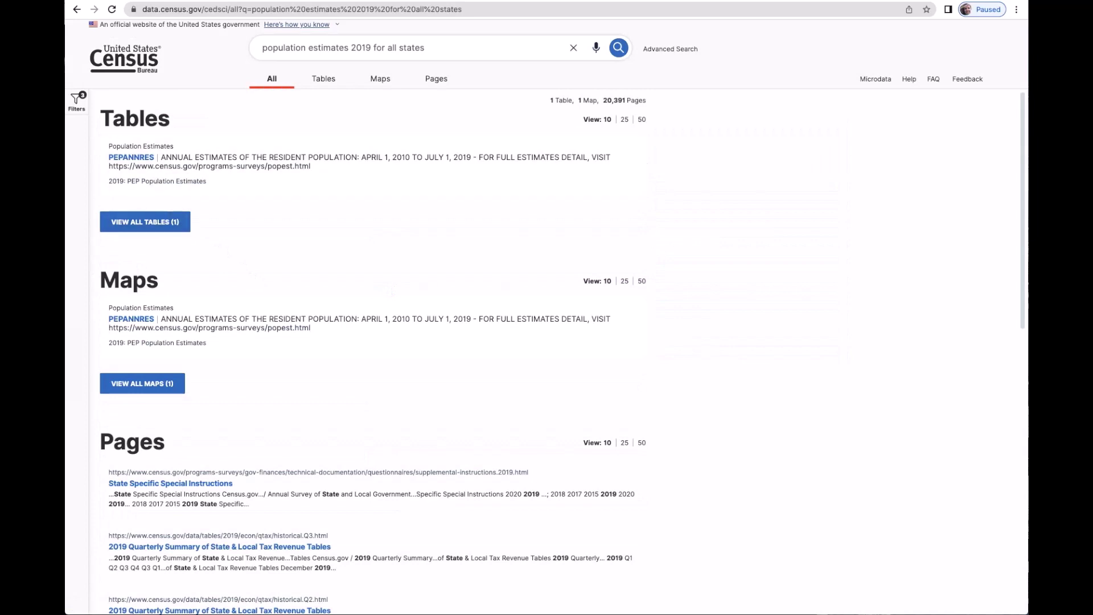
Step: Open the PEPANNRES annual population estimates table from the search results
click(75, 101)
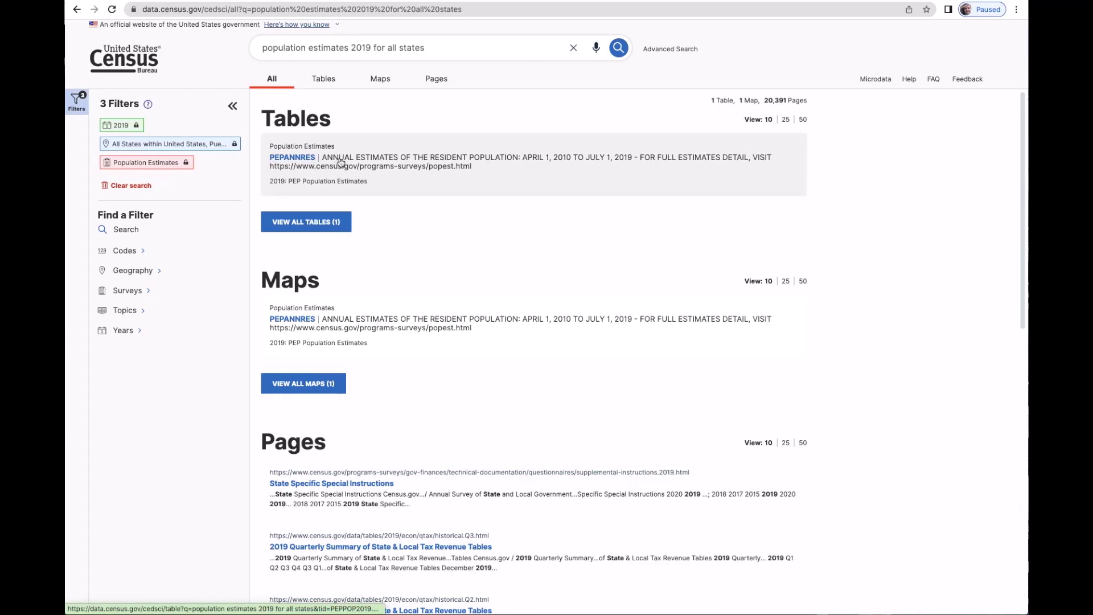
click(288, 159)
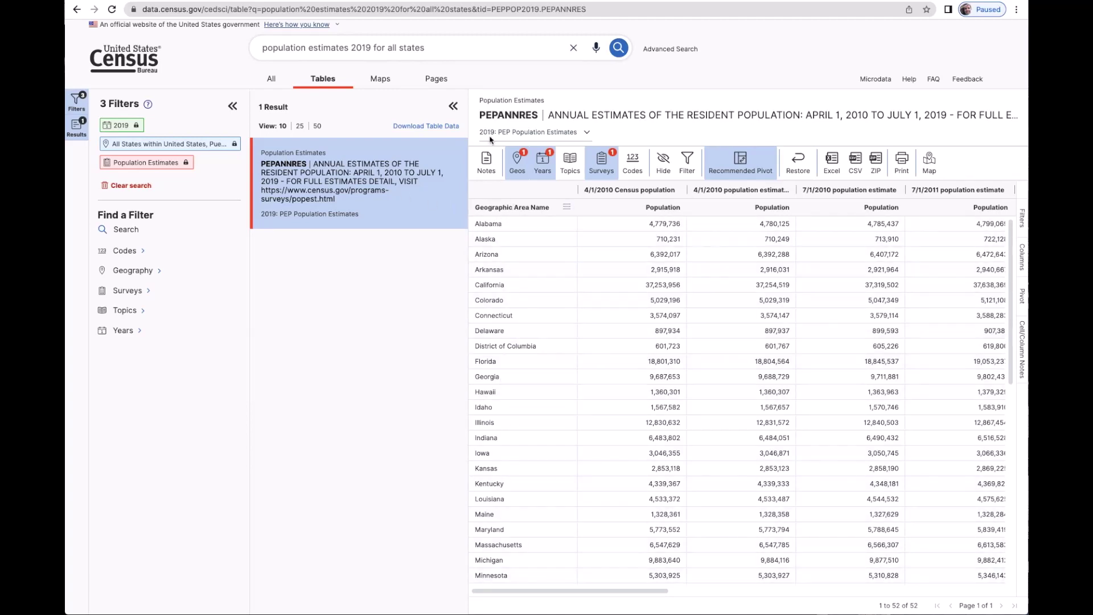
Step: Collapse the results list and toggle the Geos panel to widen the PEPANNRES table
click(454, 106)
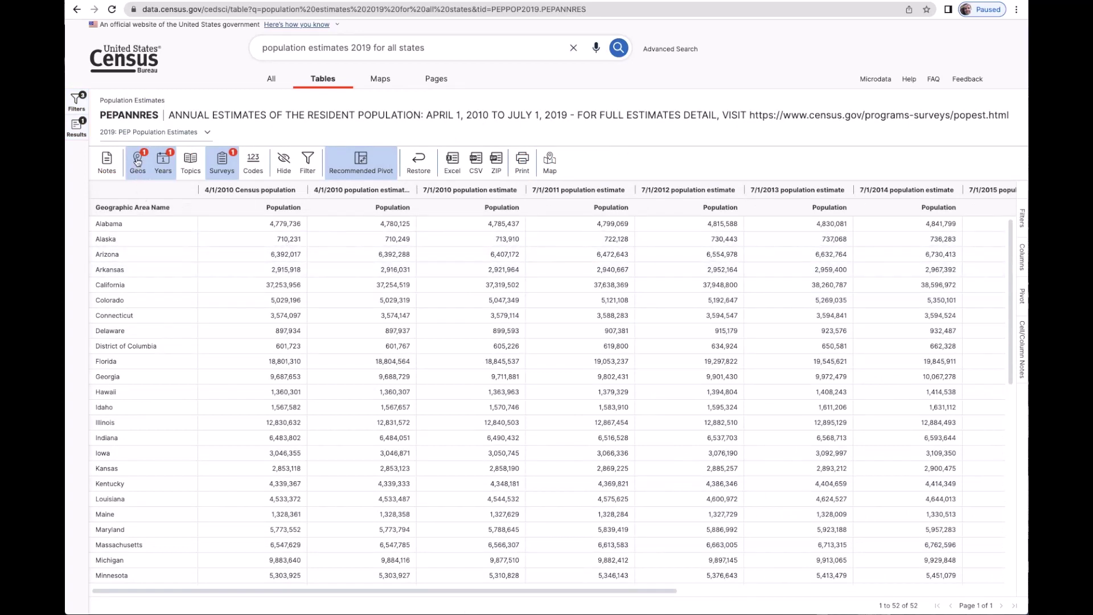
click(138, 165)
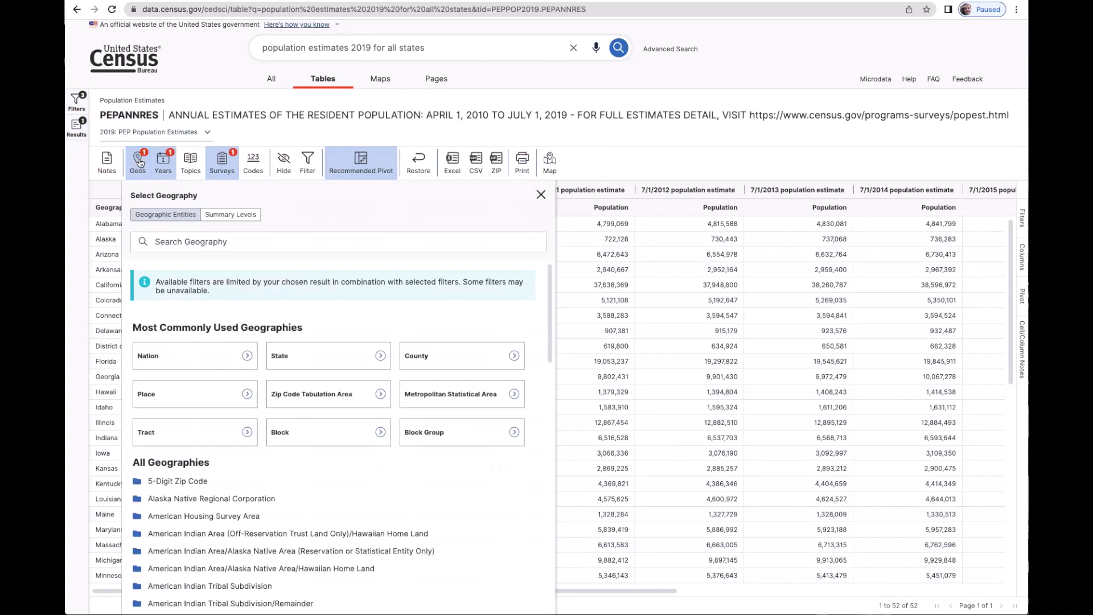
click(540, 195)
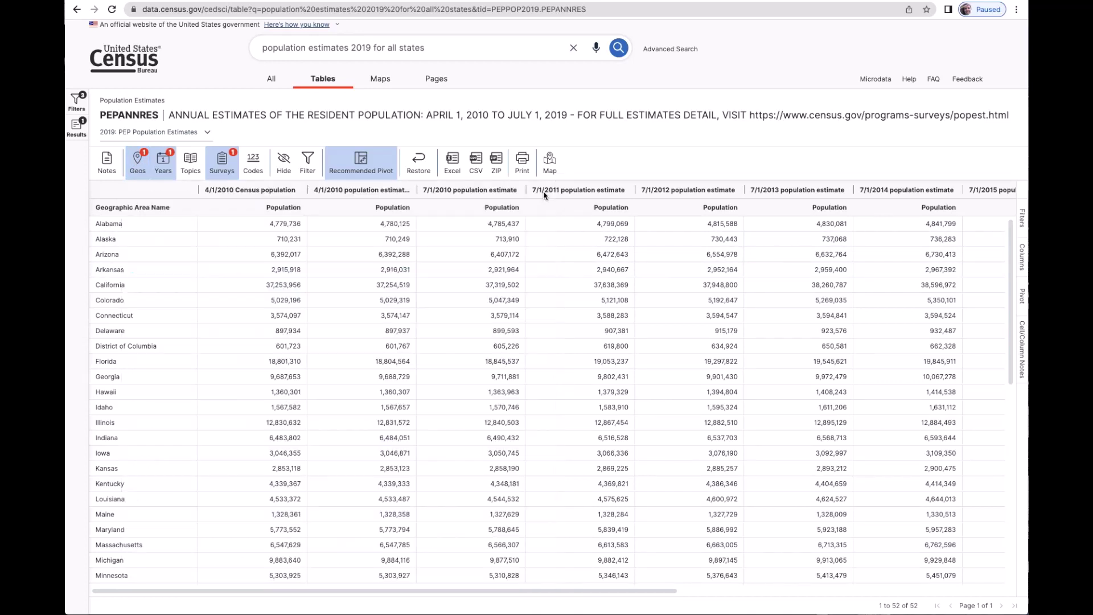
Step: Download the table as CSV and AutoFit columns A, B and C in Excel
click(477, 162)
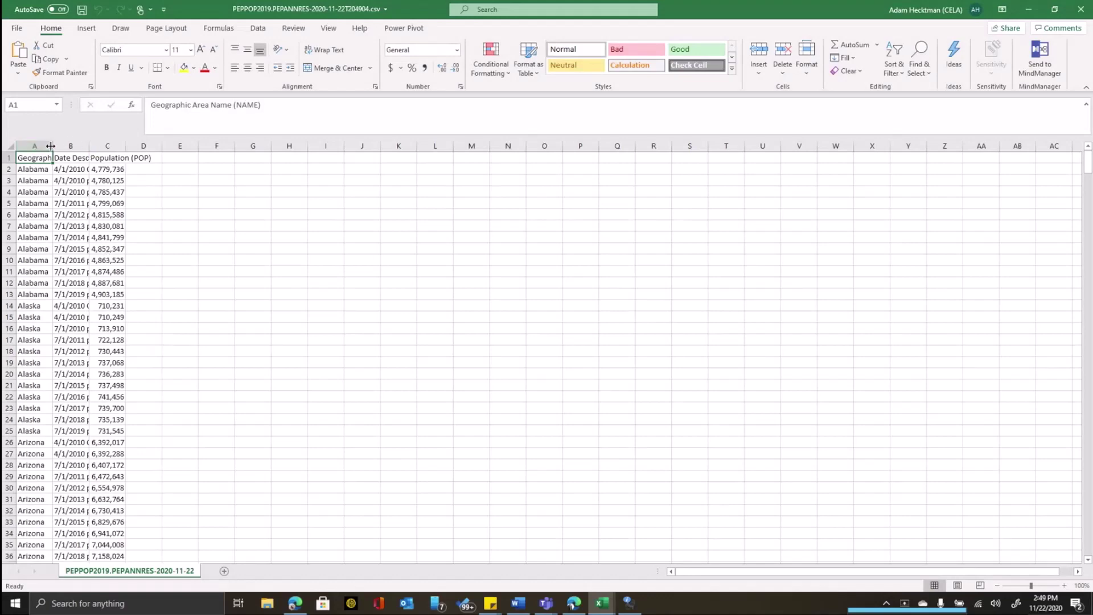
double_click(51, 145)
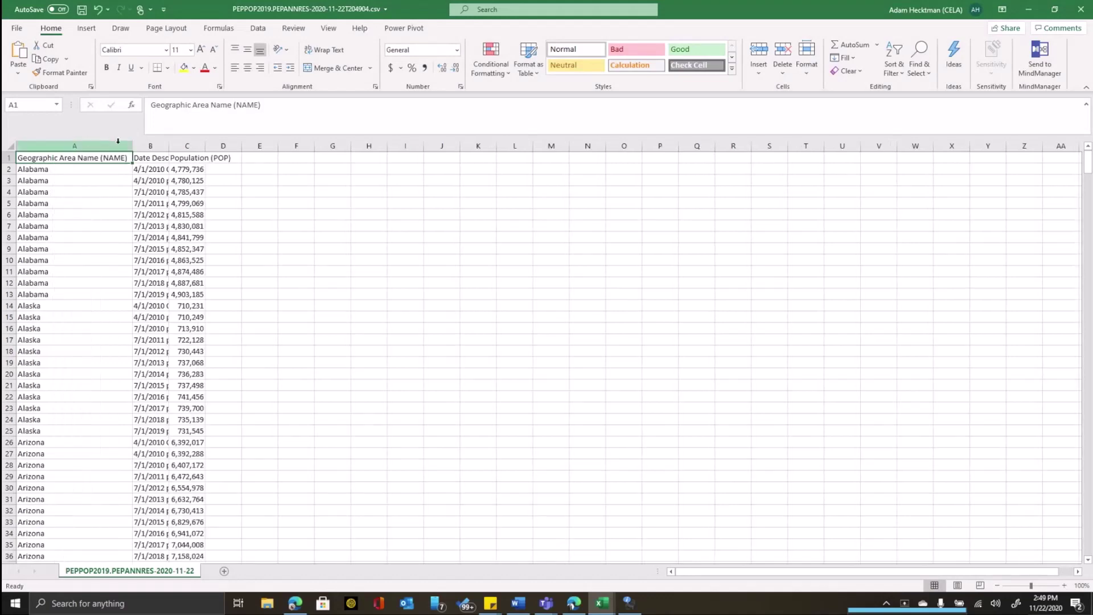
double_click(168, 145)
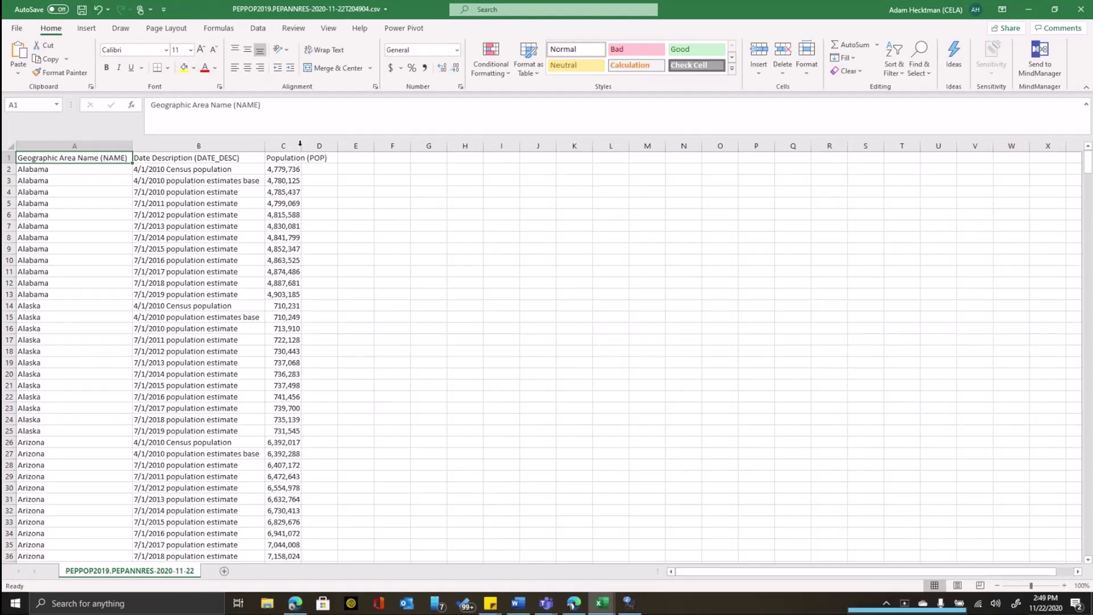
double_click(300, 146)
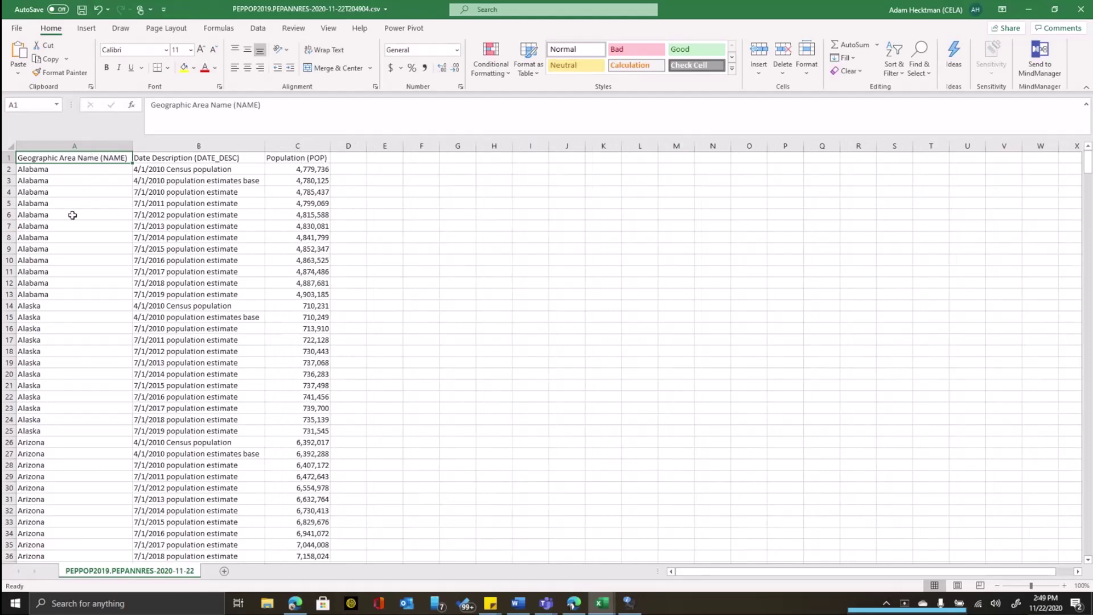
Step: Inspect cells B3, B12 and A8, leaving the active cell inside the data
click(205, 177)
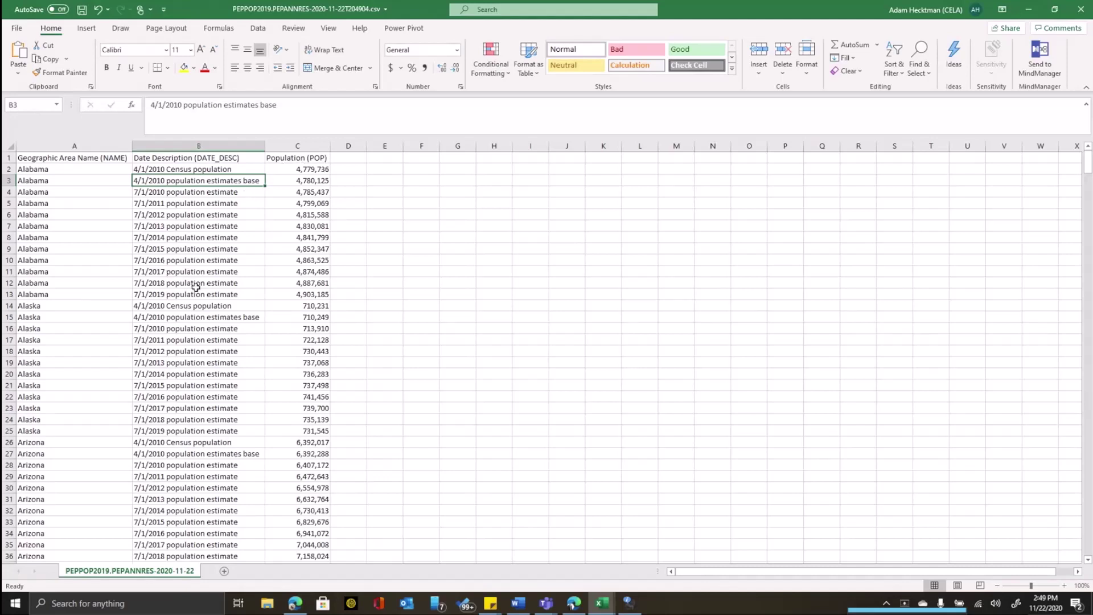
click(172, 285)
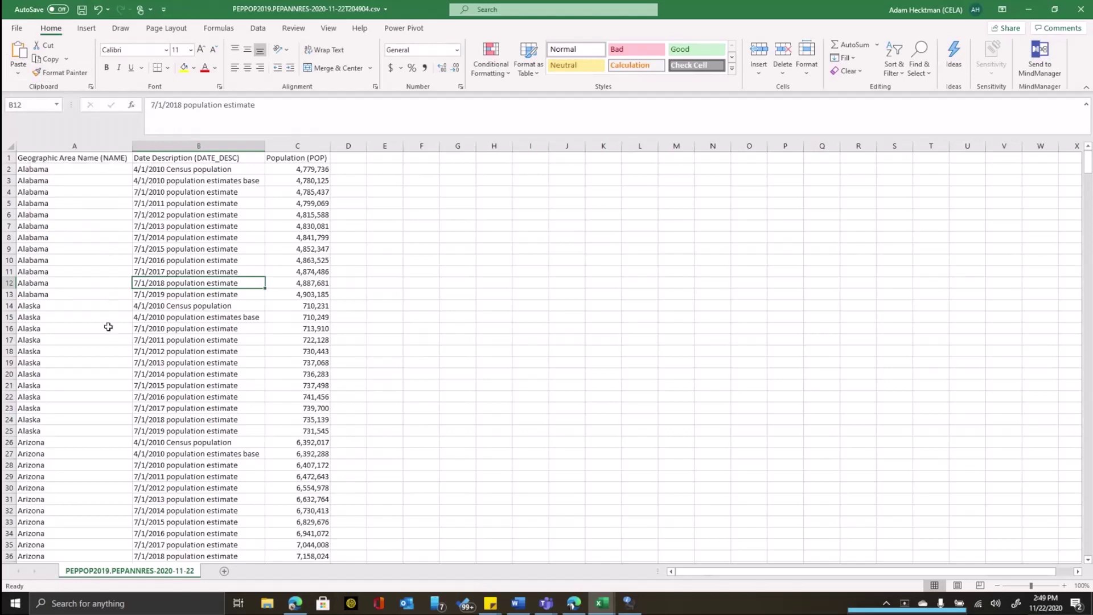
click(39, 234)
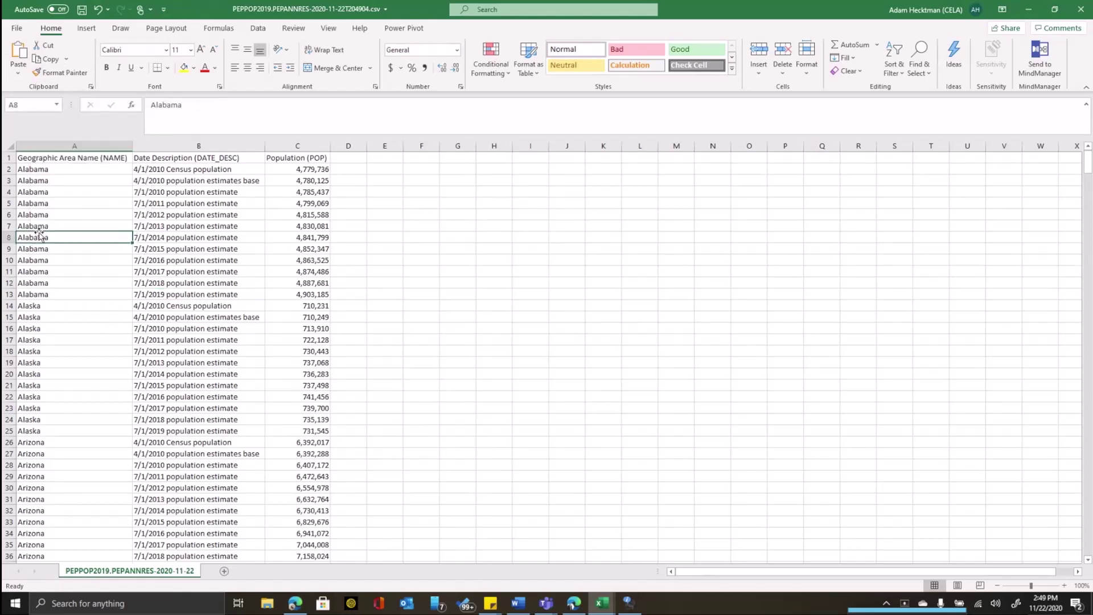
click(139, 305)
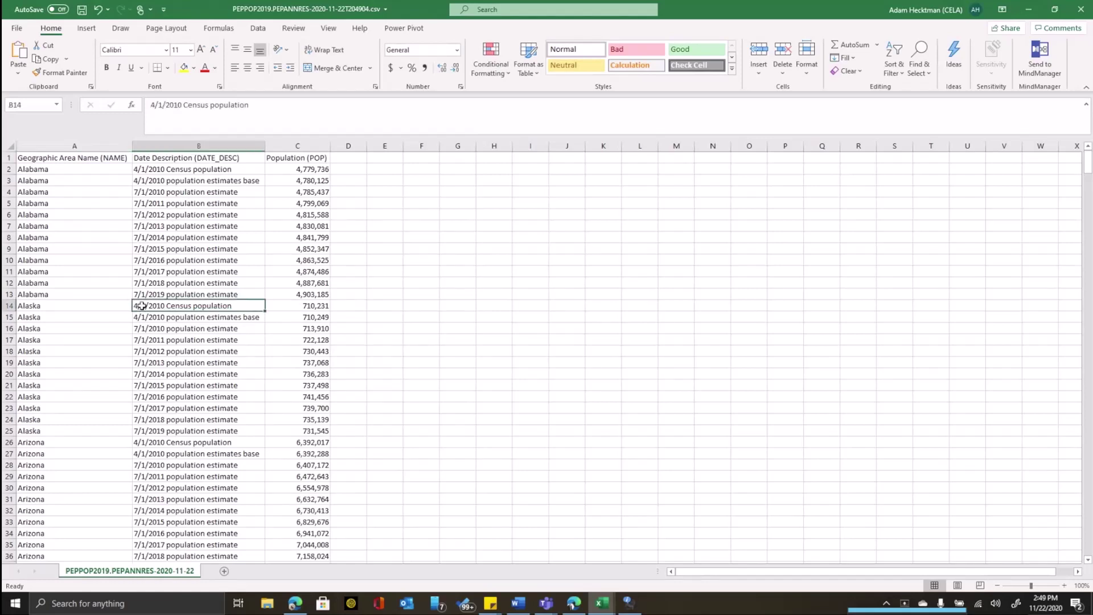
Step: Insert a PivotTable from the full data range onto a new worksheet
click(85, 28)
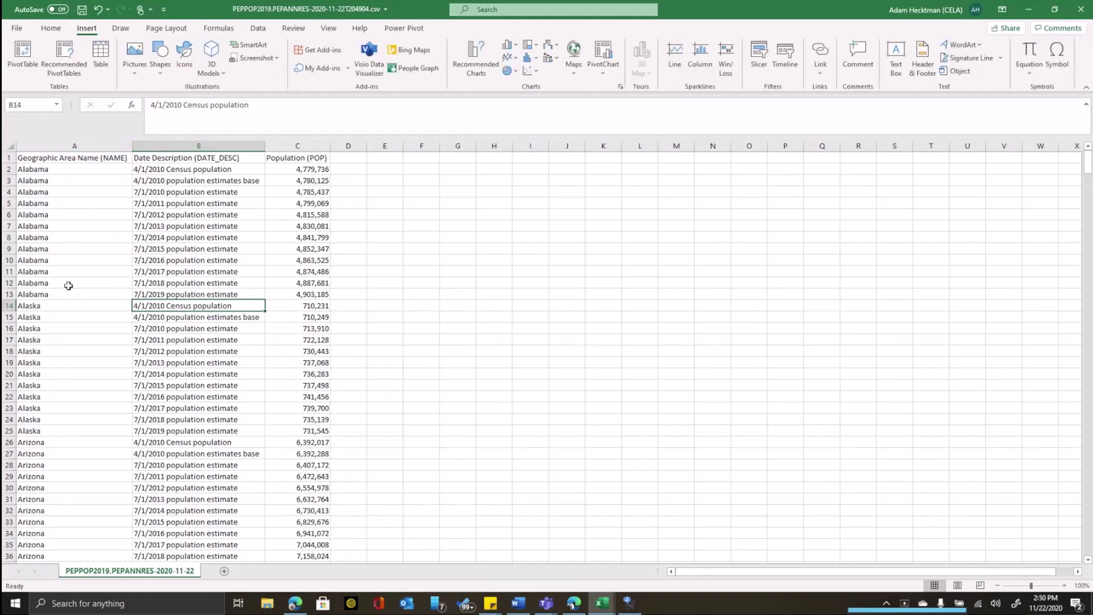
click(39, 48)
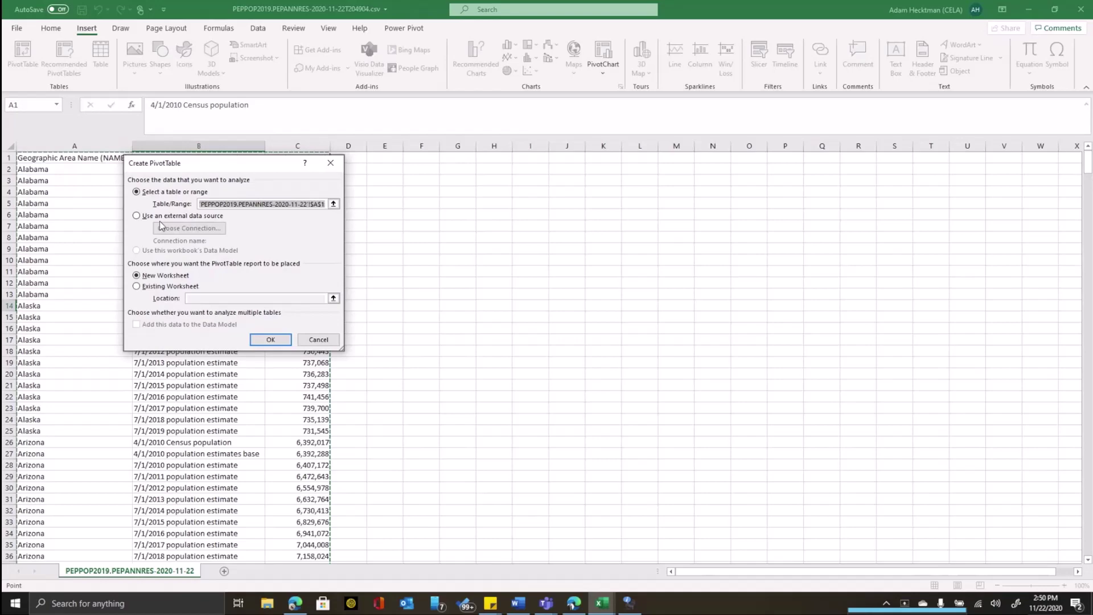
click(264, 340)
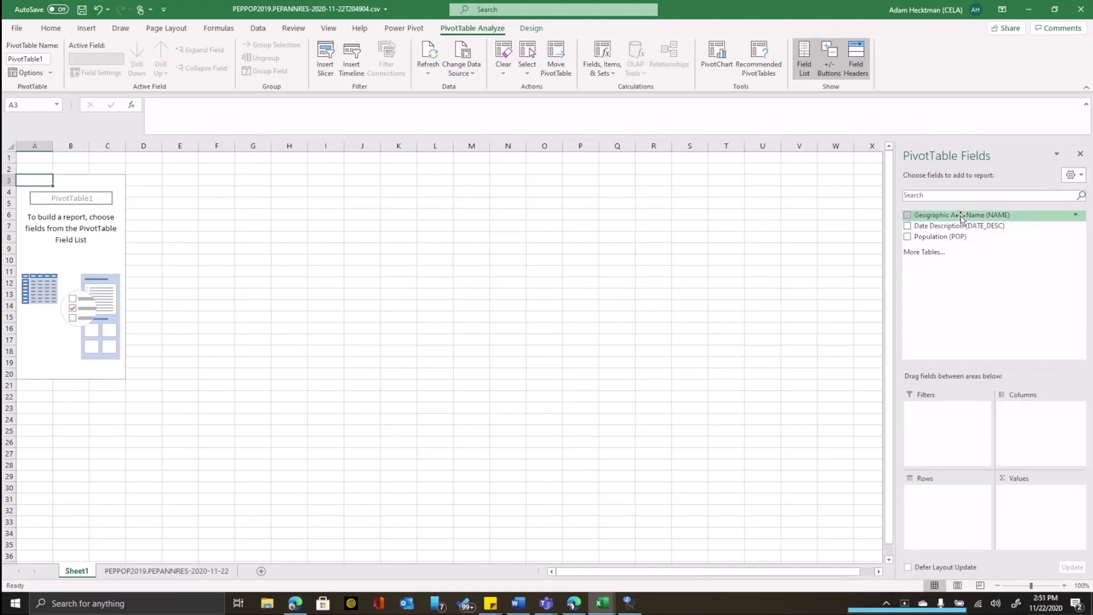
Step: Put Geographic Area Name in Rows, Sum of Population in Values and Date Description in Columns
drag(960, 216, 956, 507)
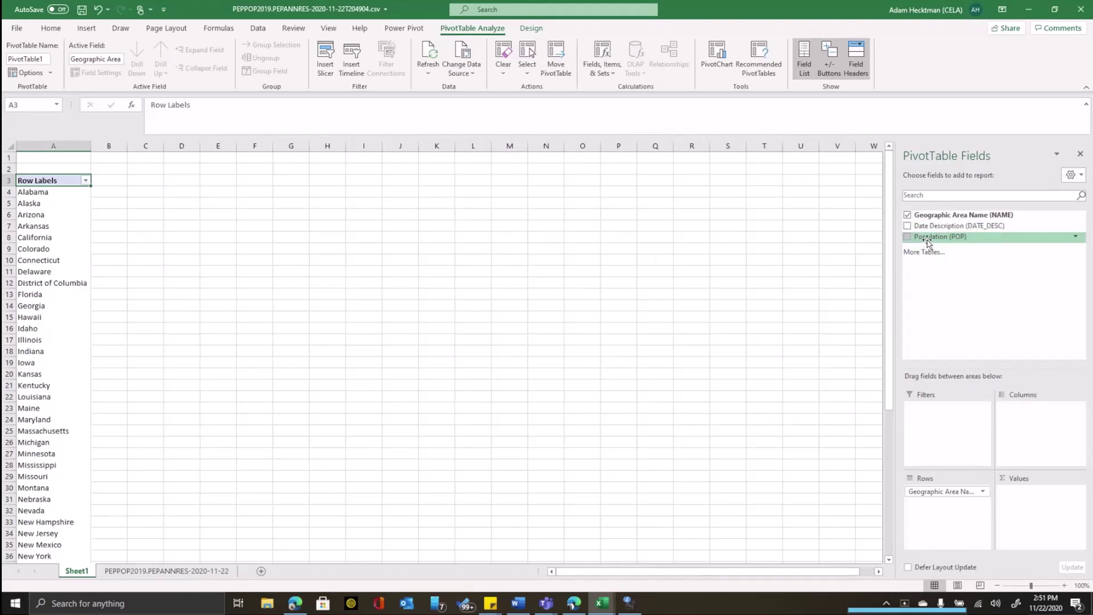
drag(929, 238, 1035, 506)
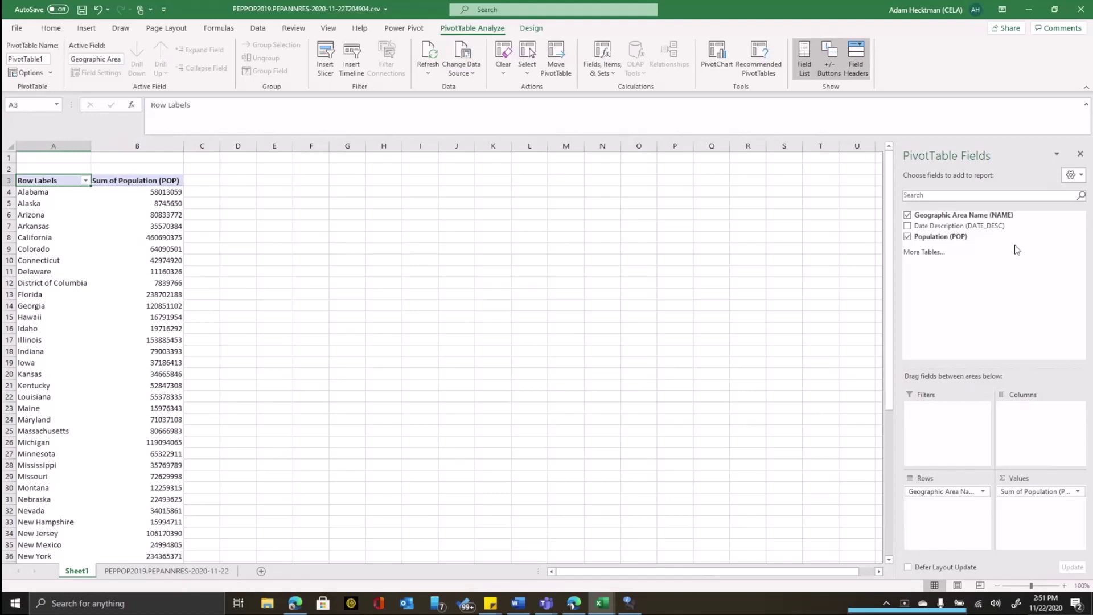
drag(988, 228, 1033, 425)
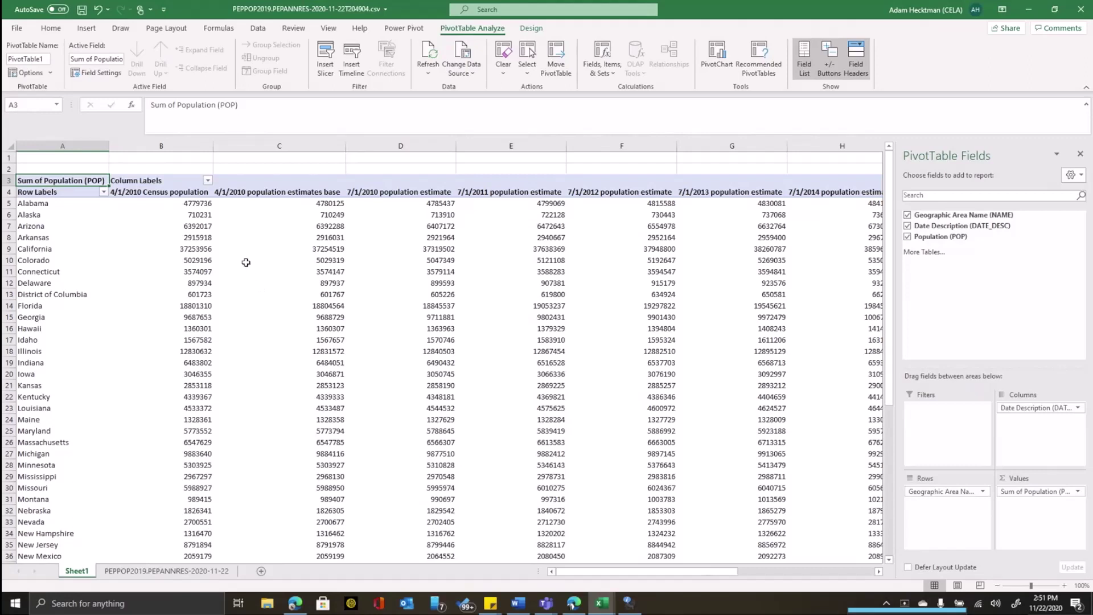
mouse_move(186, 211)
Step: Filter Date Description to the 7/1/2017, 7/1/2018 and 7/1/2019 estimates, shown as columns
drag(952, 227, 947, 430)
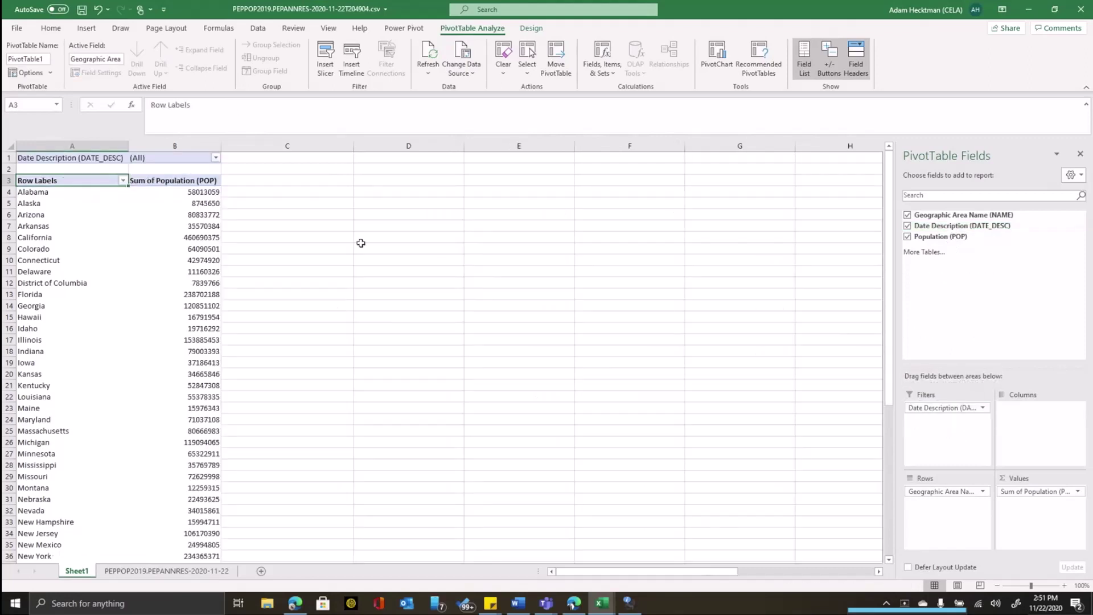
click(216, 158)
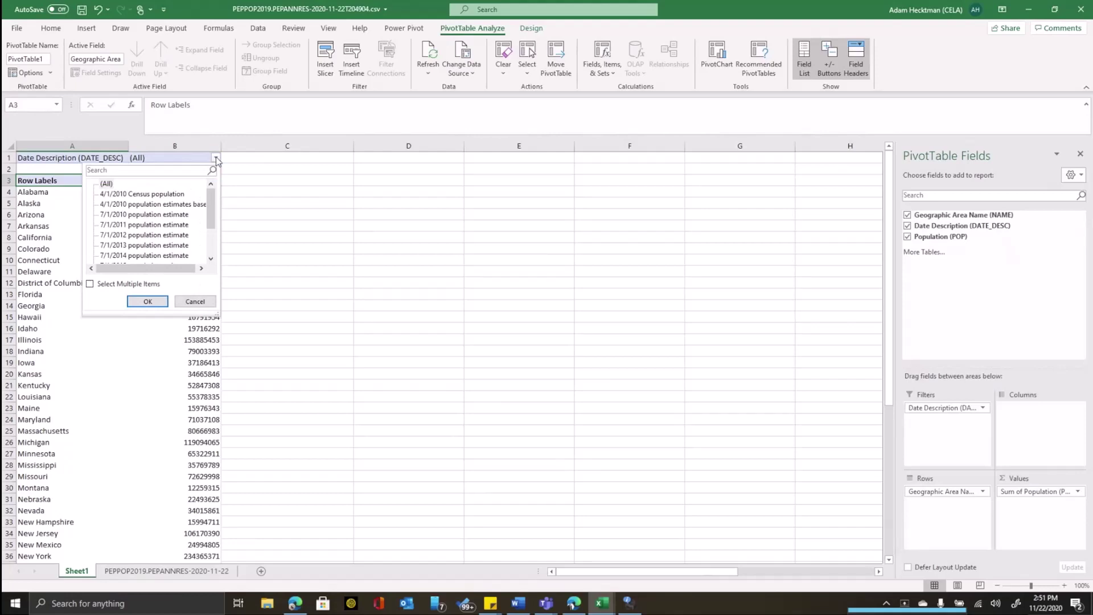
click(90, 285)
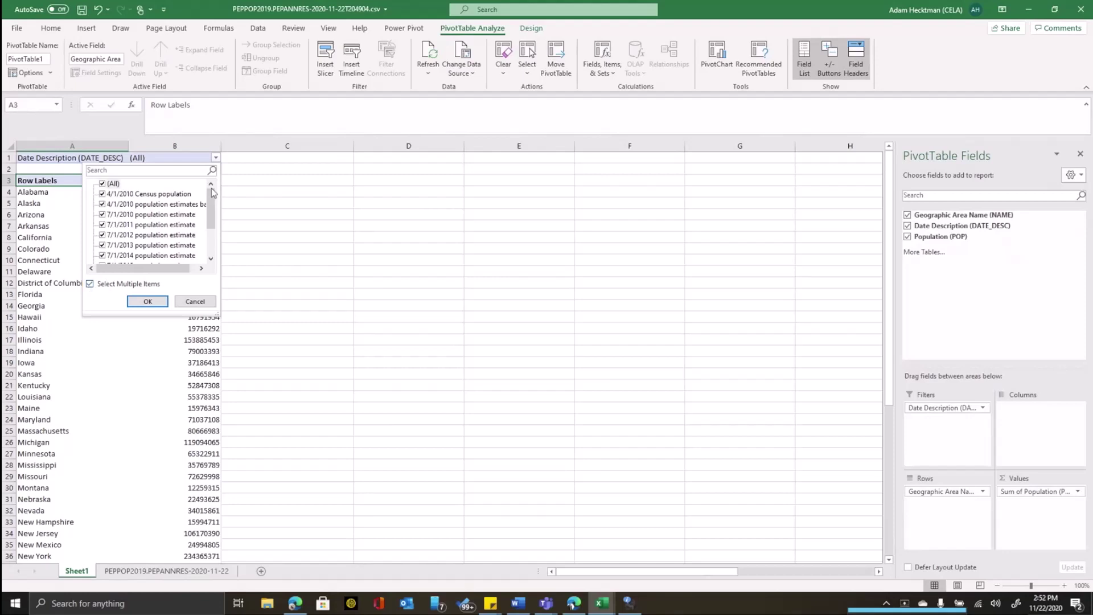
click(103, 184)
drag(212, 201, 219, 250)
click(102, 255)
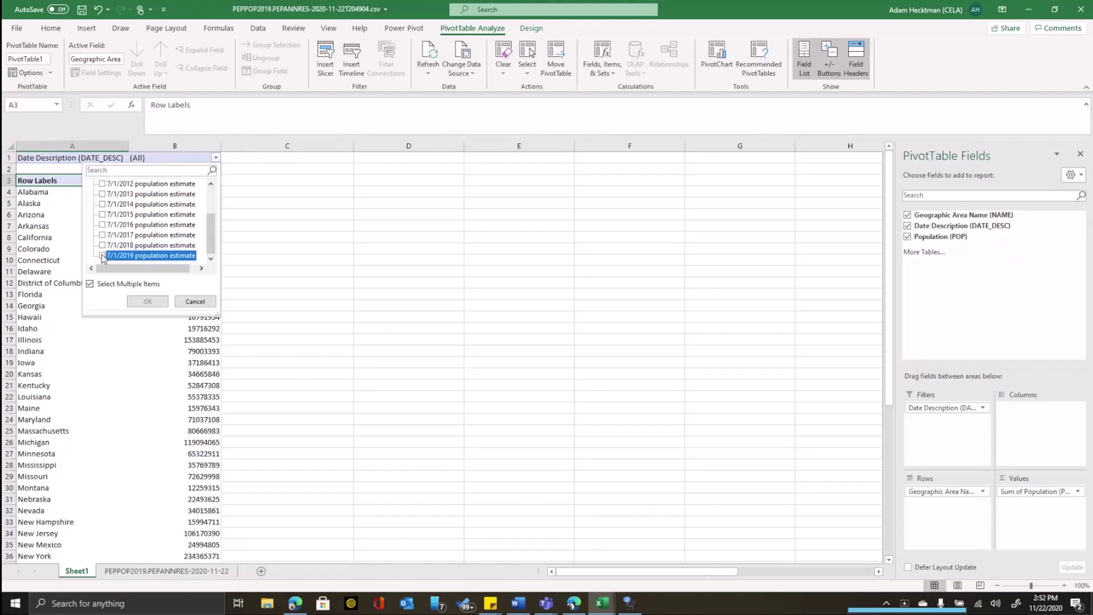
click(102, 244)
click(103, 234)
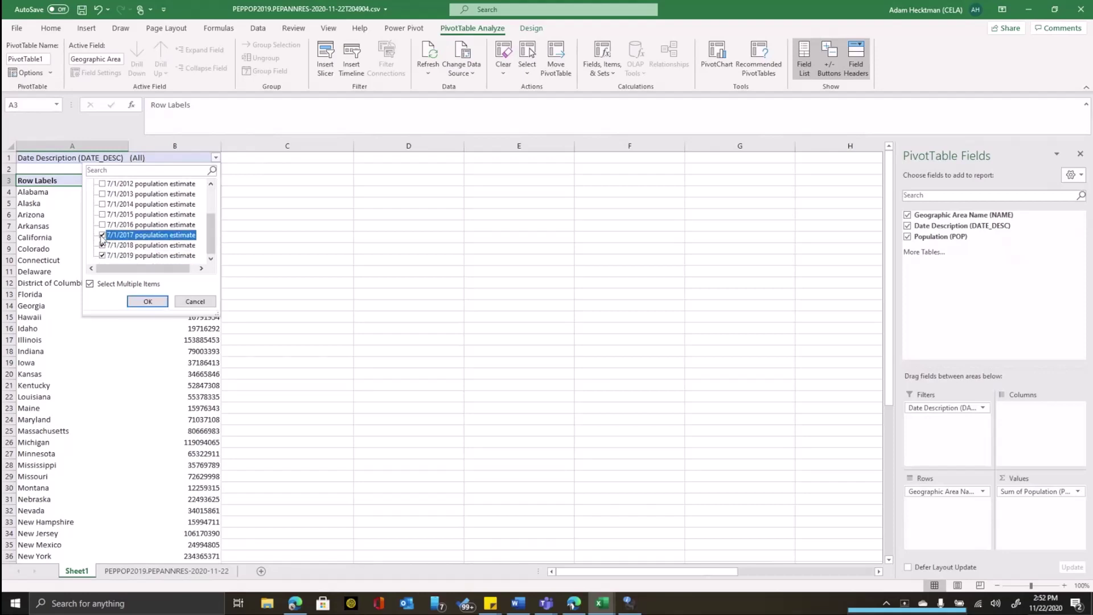
click(147, 301)
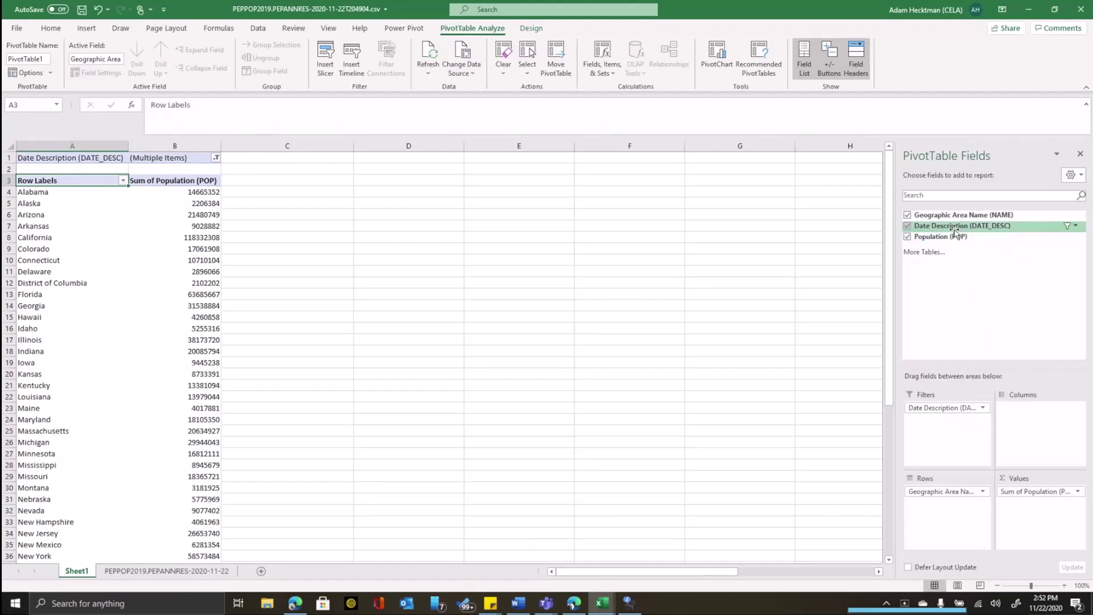
drag(955, 230, 1055, 434)
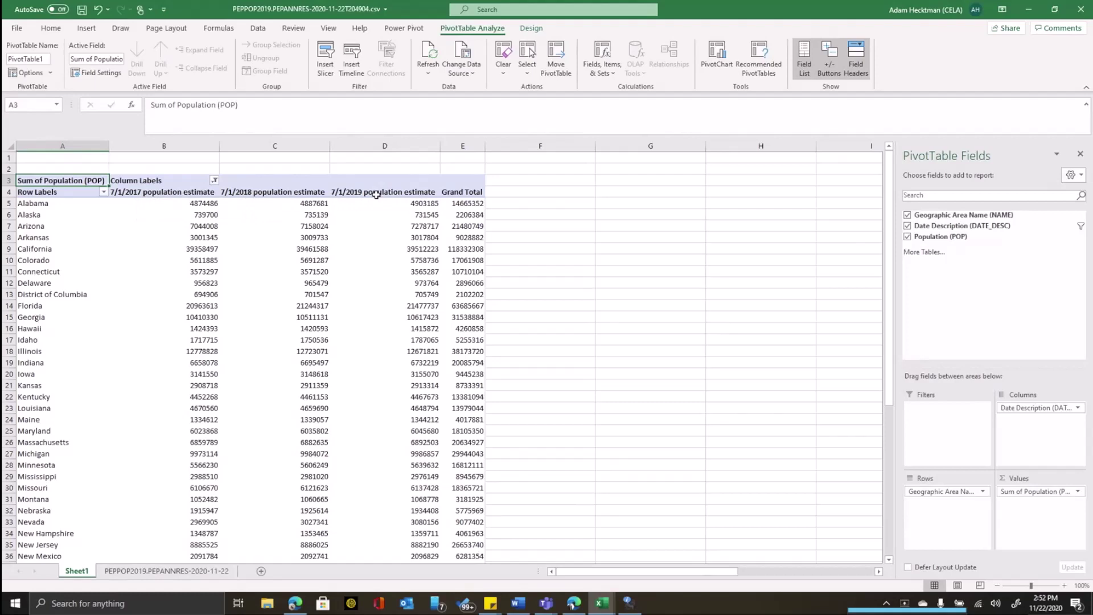
scroll(346, 296, down, 2)
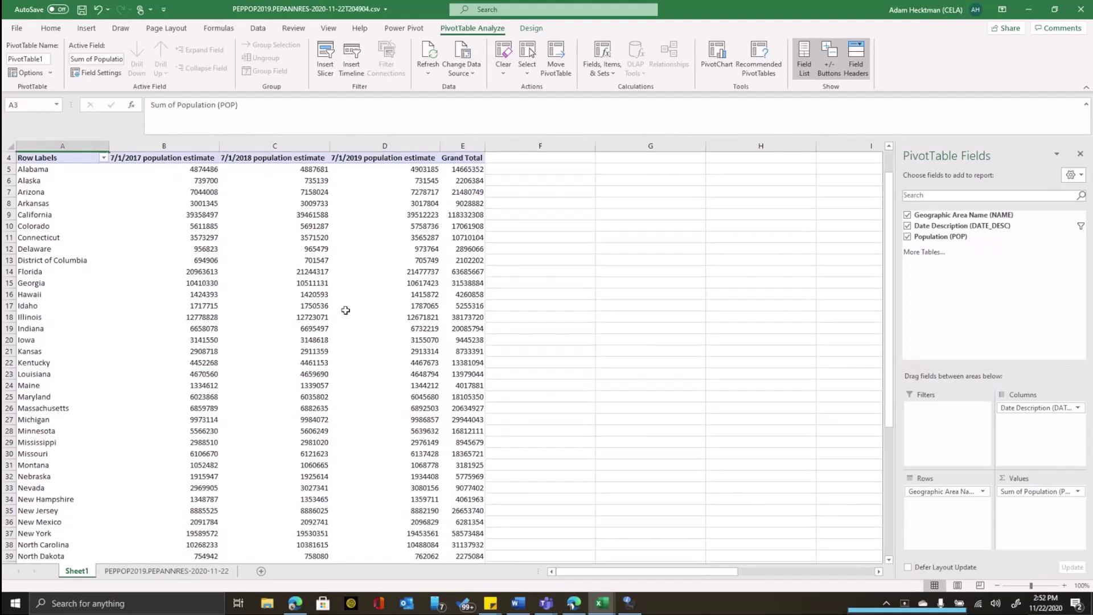
scroll(346, 310, up, 1)
click(241, 383)
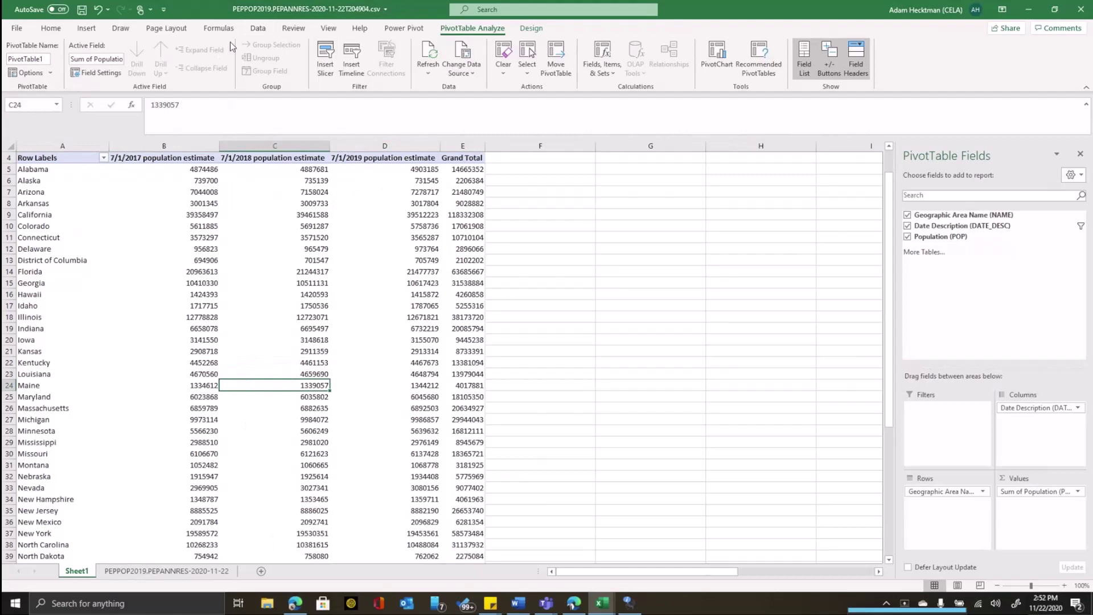
click(86, 29)
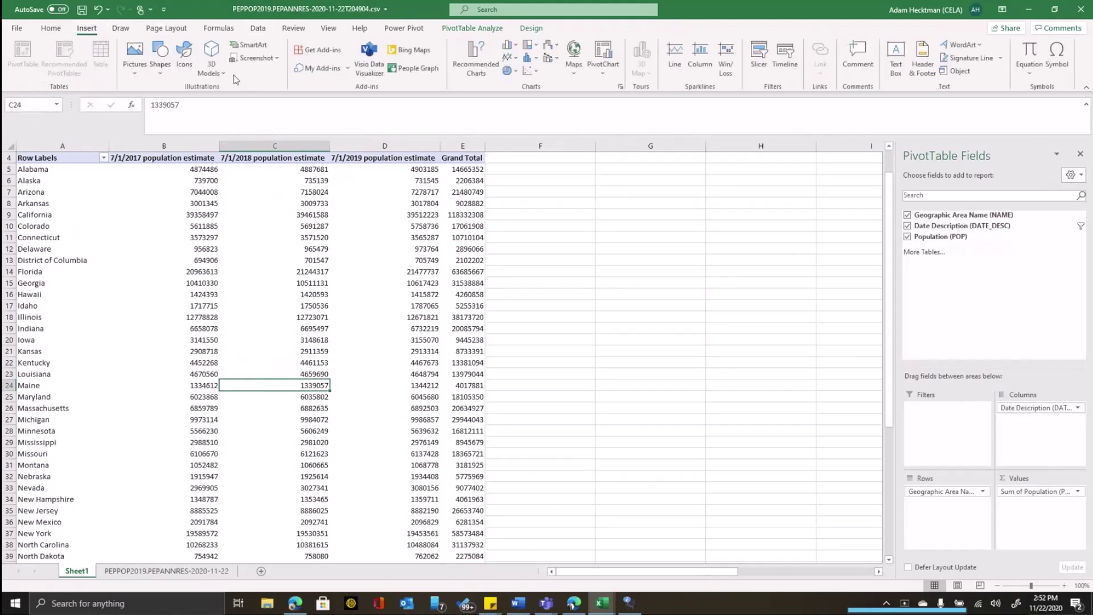
click(475, 62)
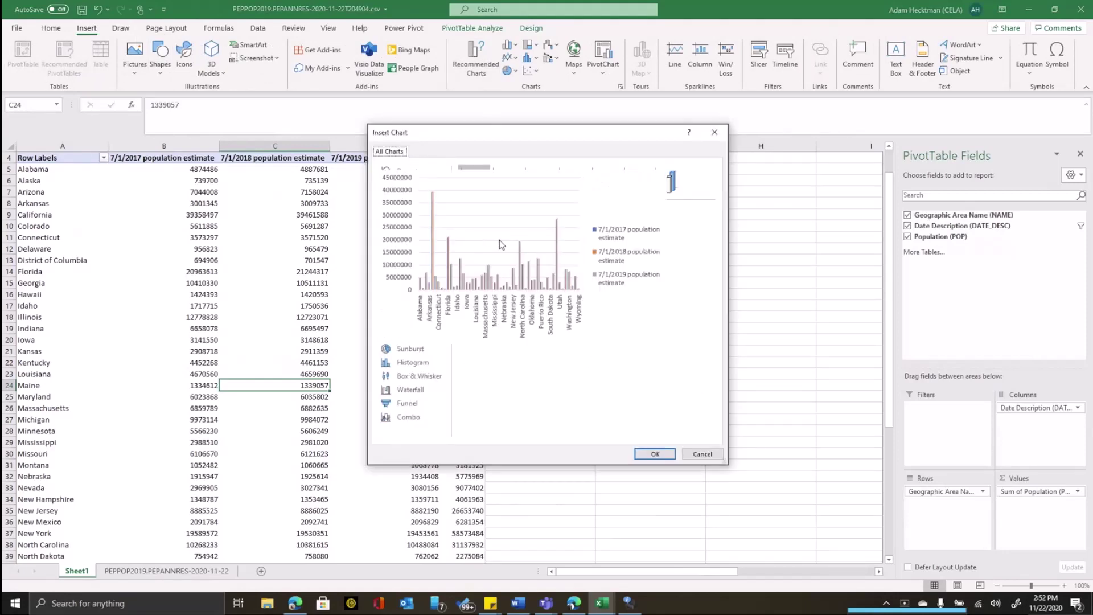
click(664, 451)
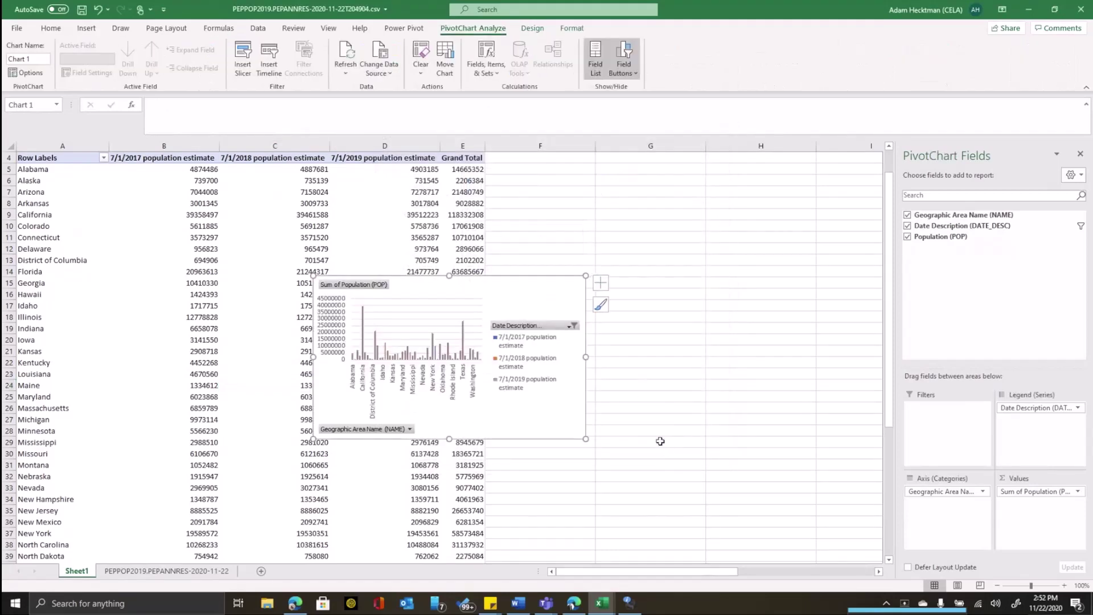
drag(585, 439, 876, 481)
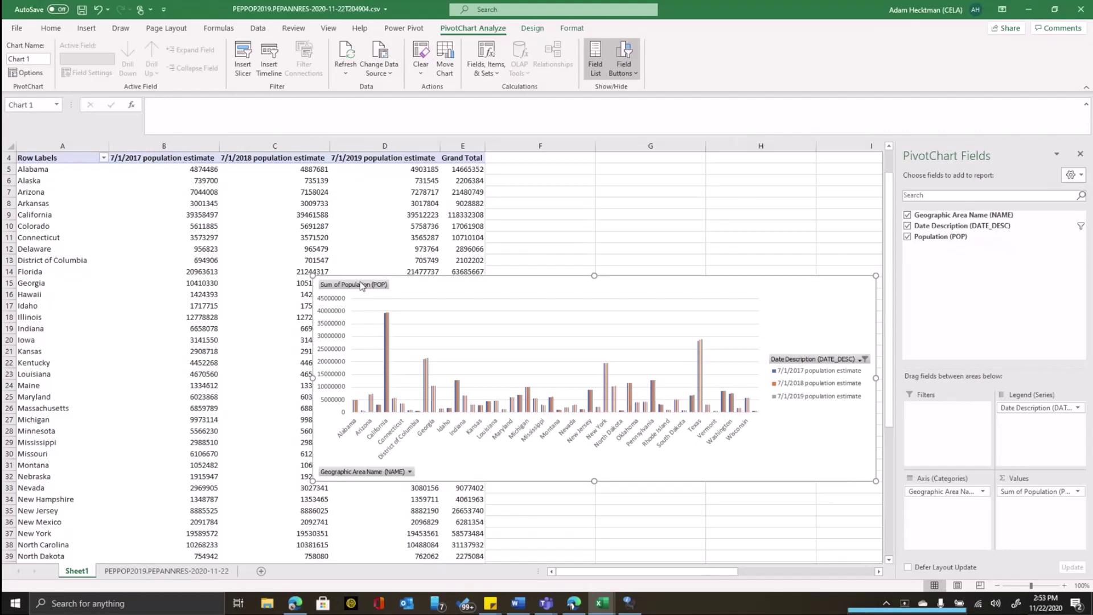
drag(312, 275, 213, 164)
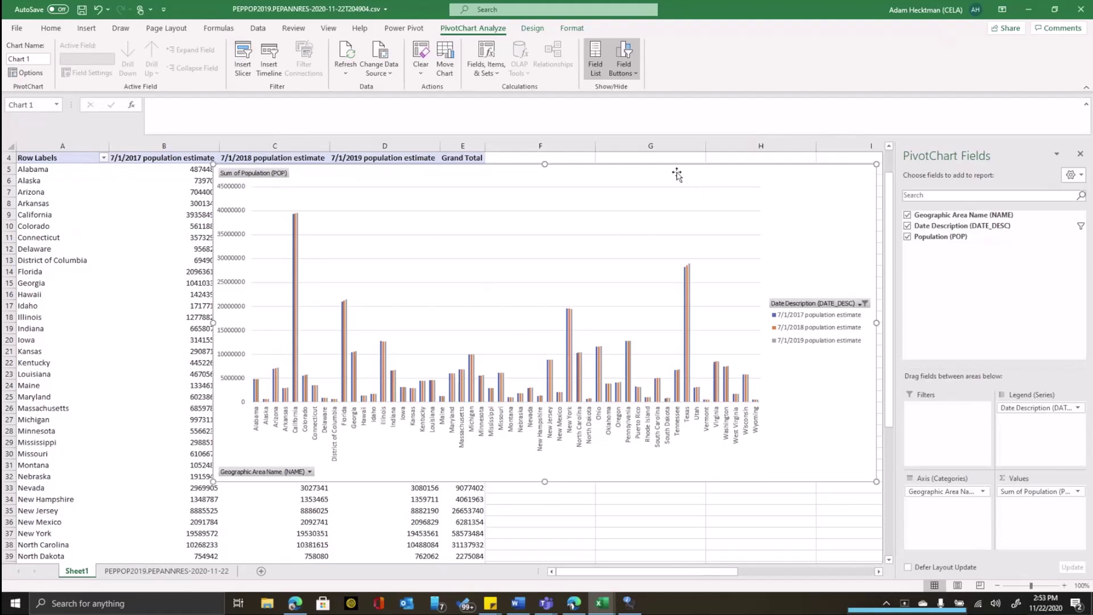
key(Delete)
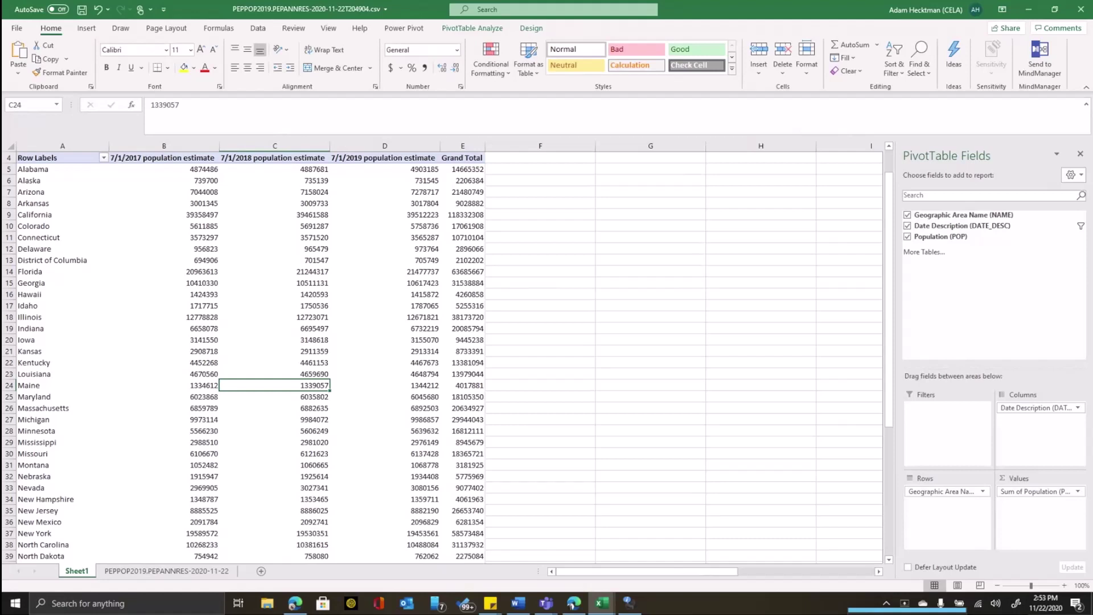
click(122, 265)
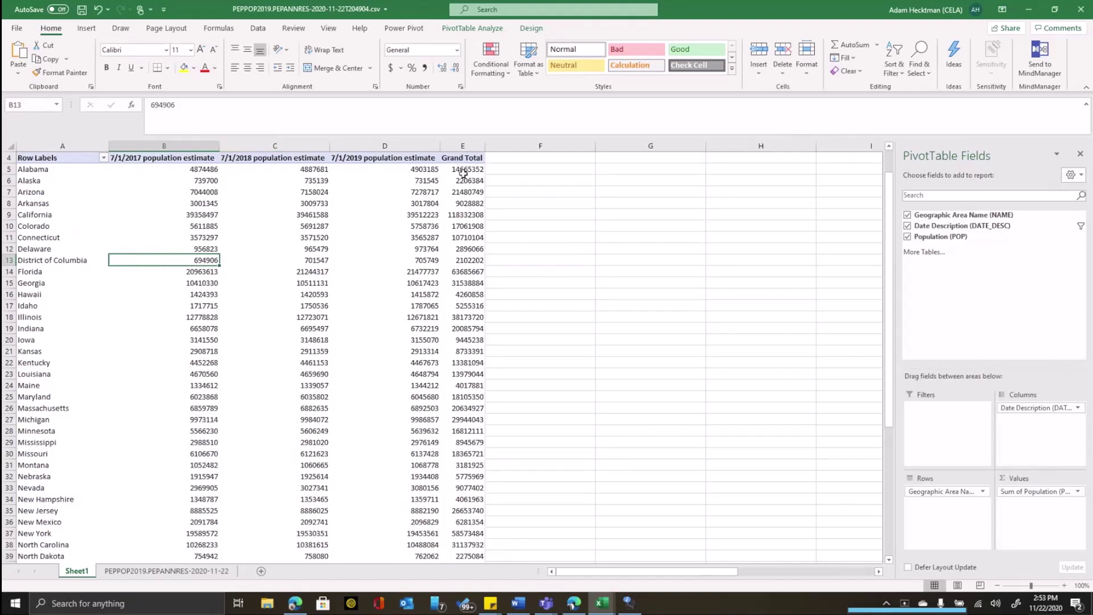
scroll(462, 220, down, 7)
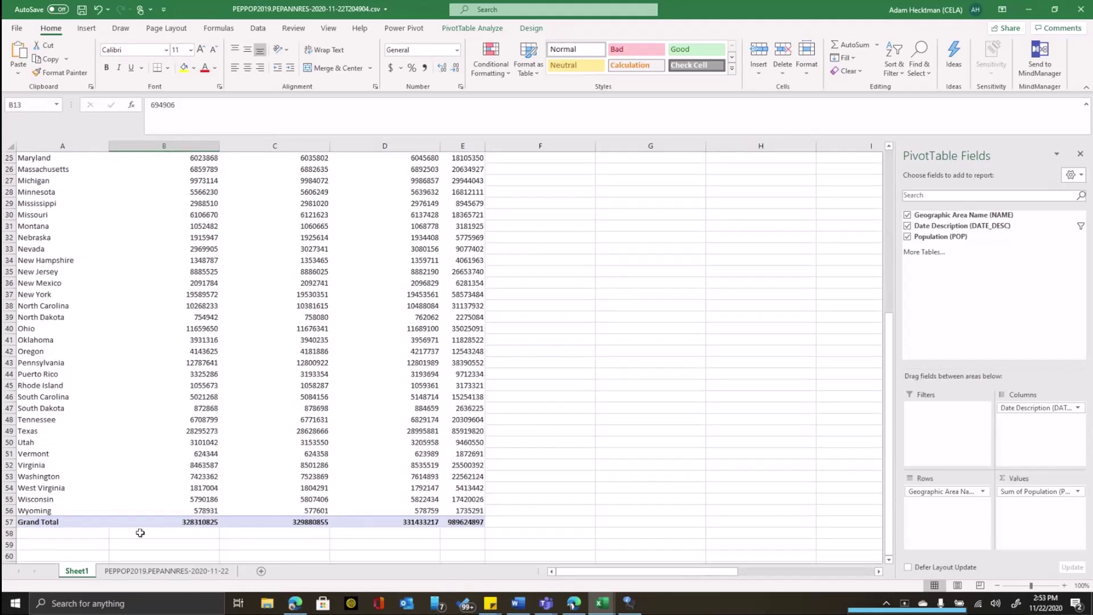
scroll(149, 410, up, 8)
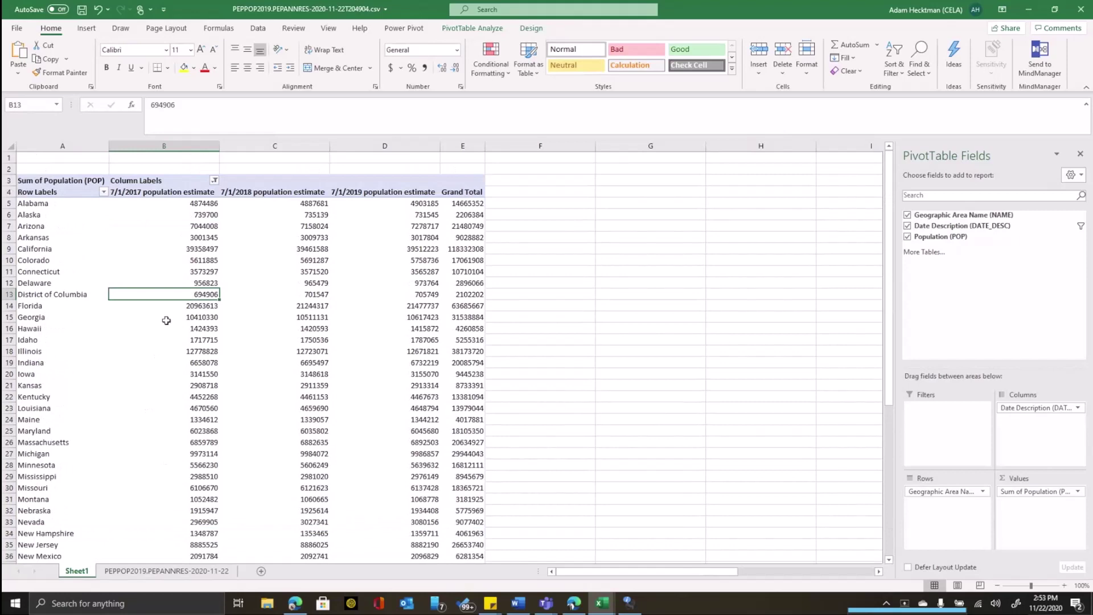
Step: Turn off row and column grand totals in PivotTable Options' Totals & Filters
right_click(177, 297)
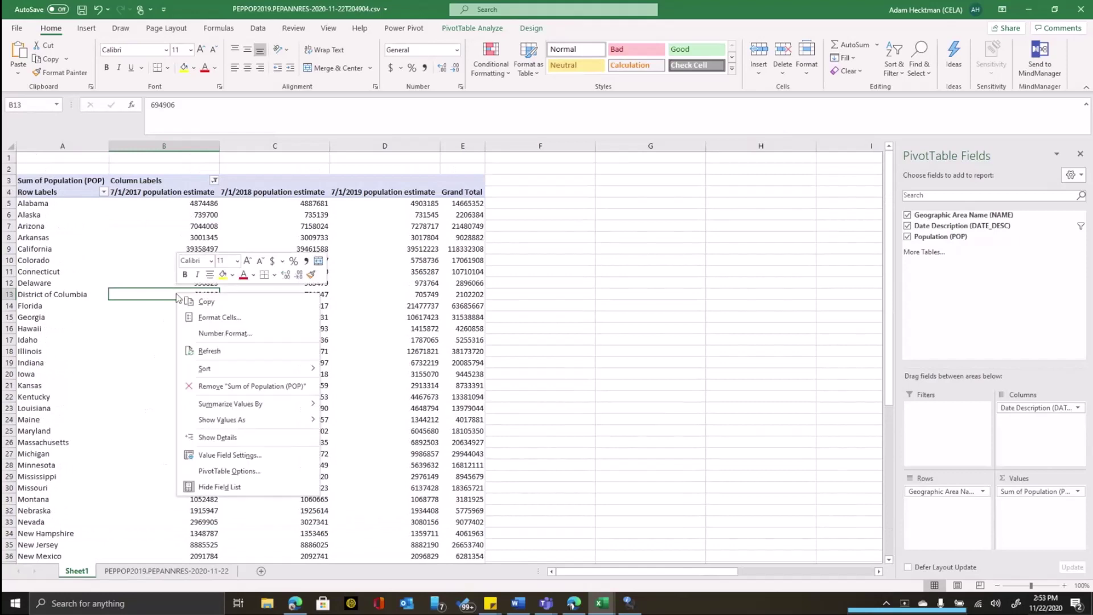
click(240, 471)
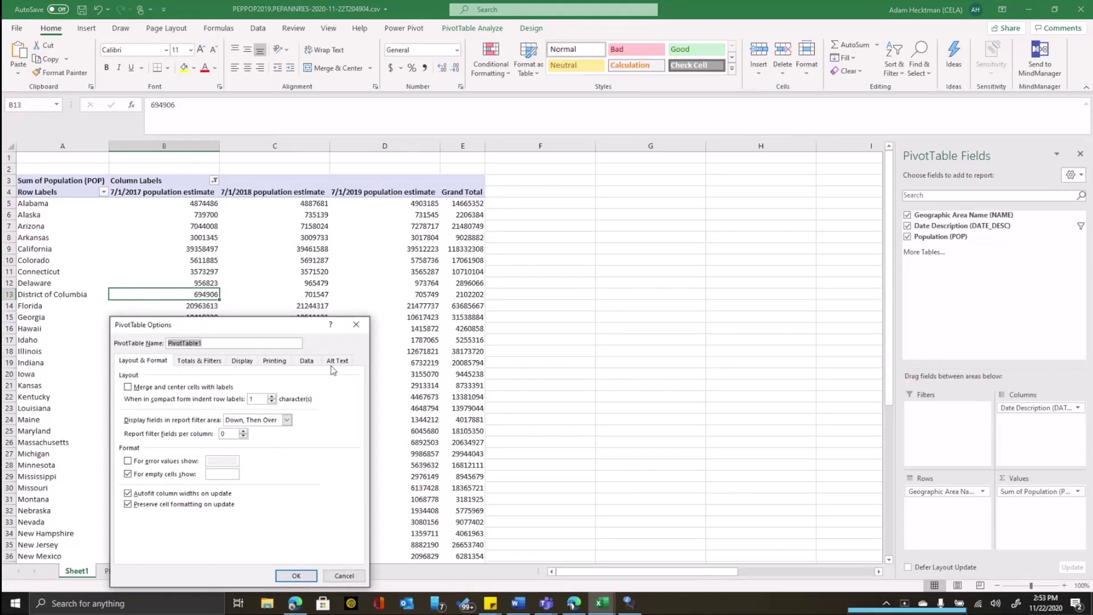
click(199, 361)
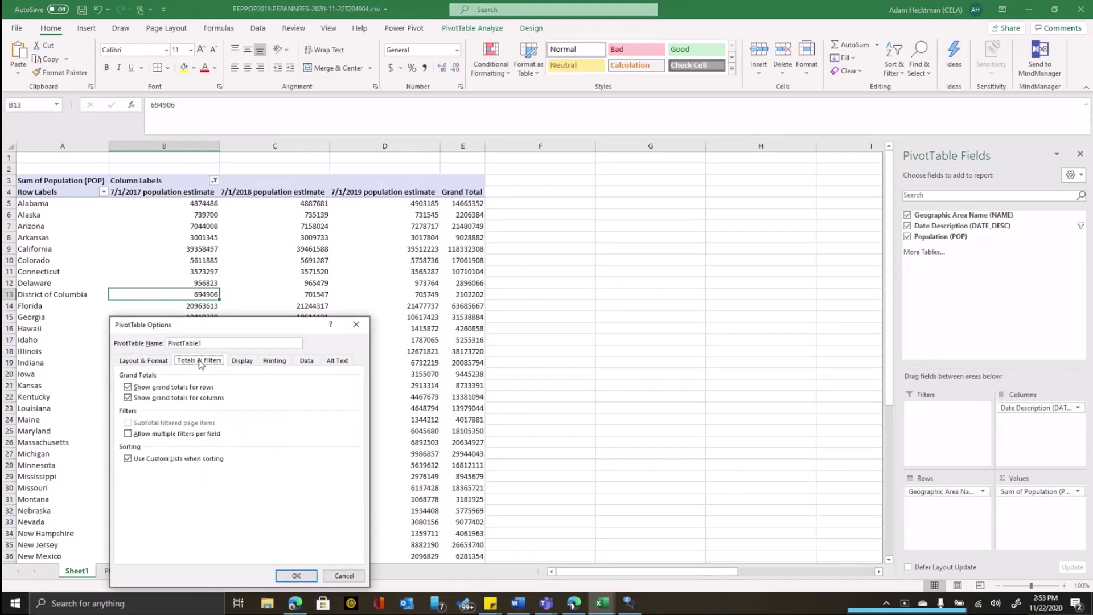
click(128, 388)
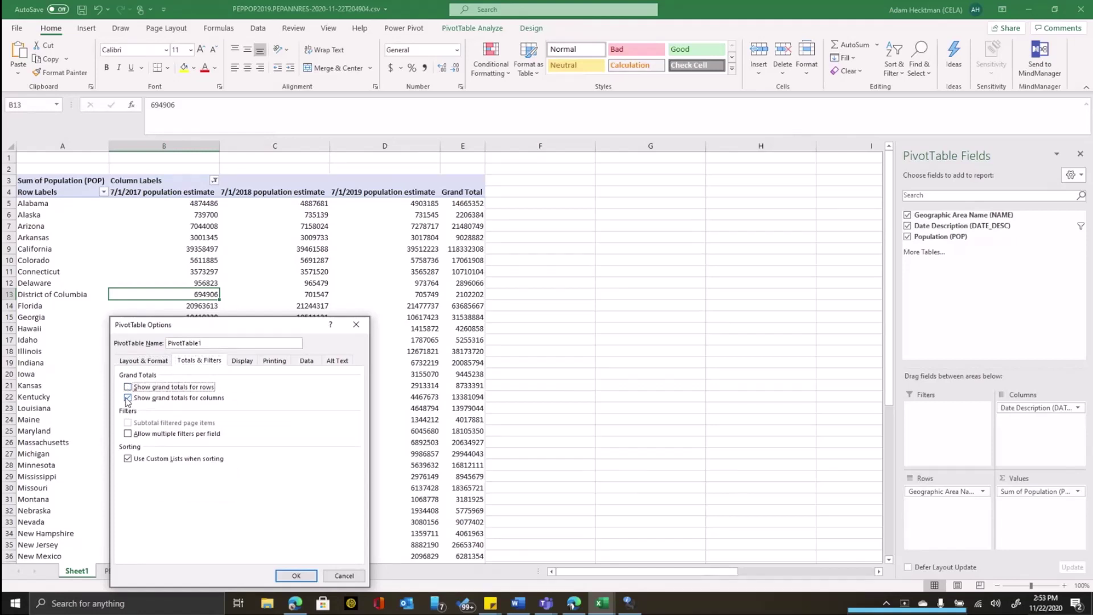
click(127, 398)
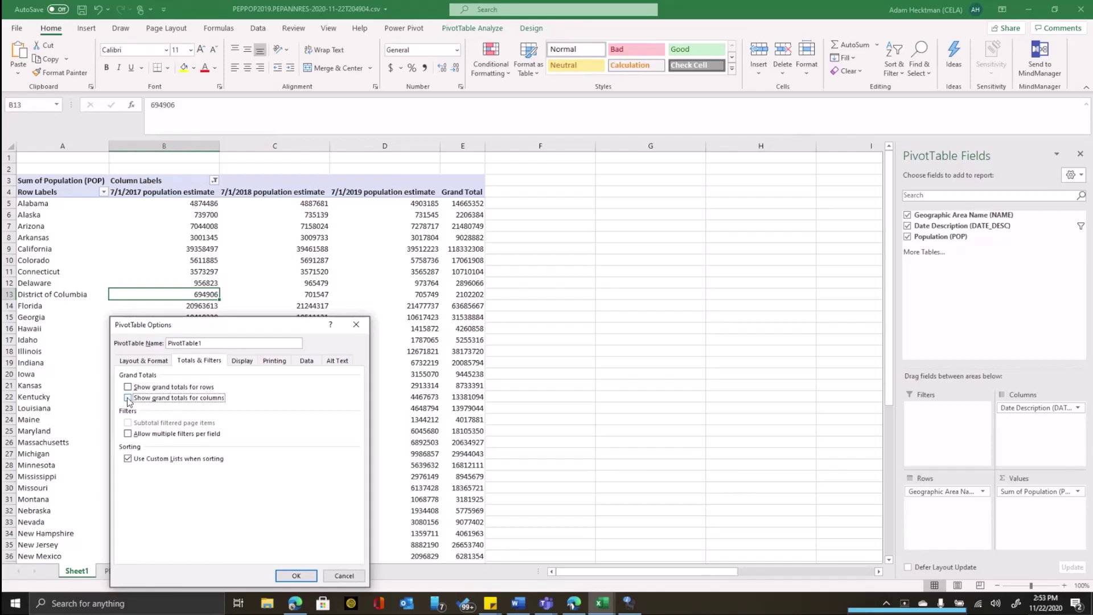
click(300, 576)
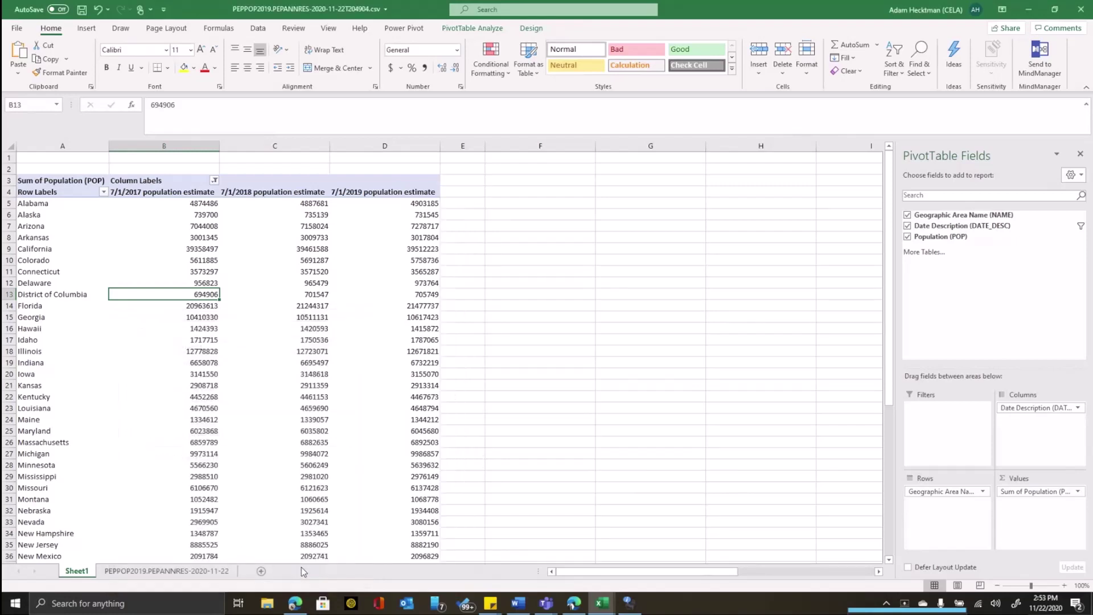
Step: Rename the Sheet1 tab to 'State Pivot Table'
scroll(297, 343, down, 6)
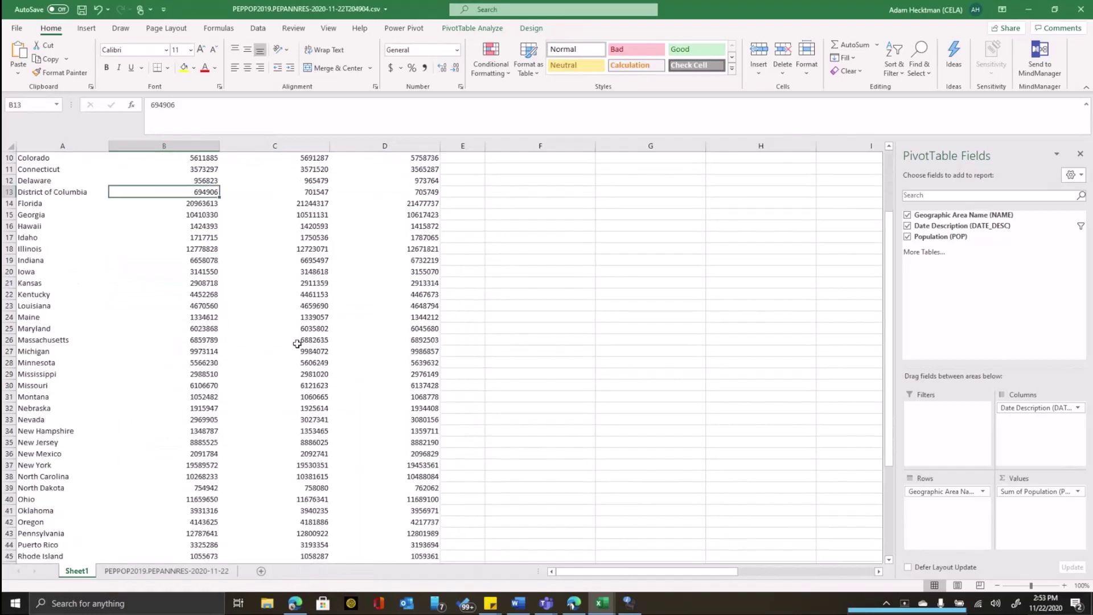
scroll(298, 344, down, 4)
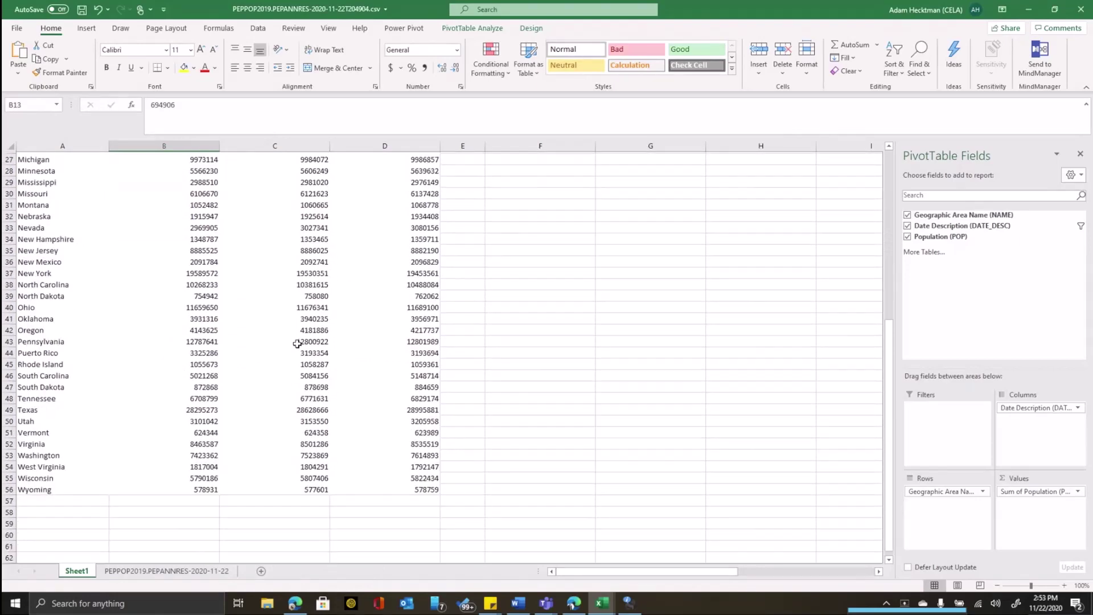
scroll(297, 344, up, 3)
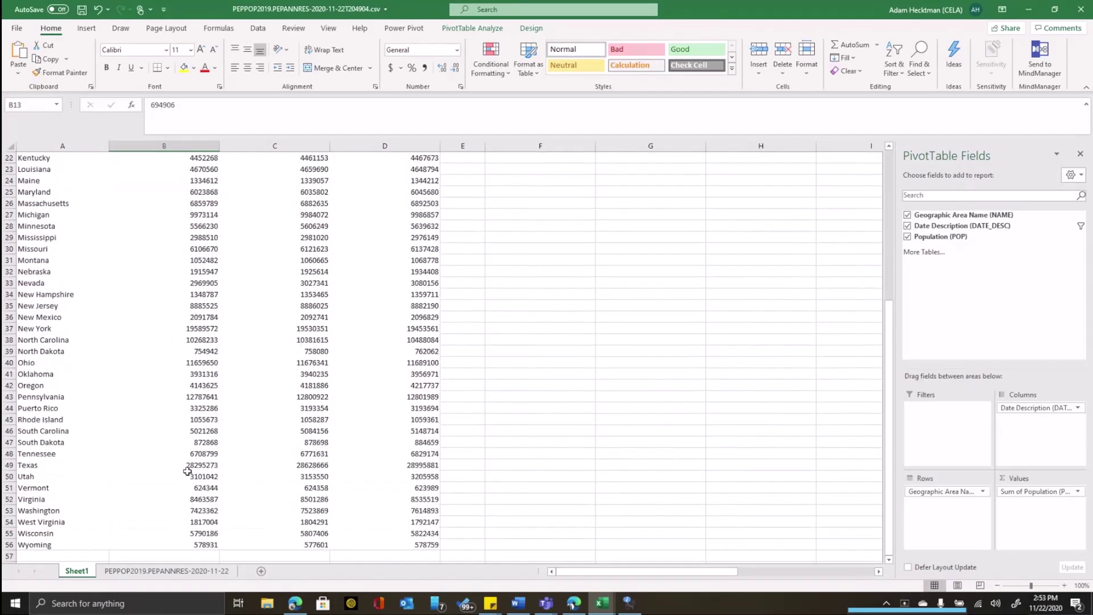
right_click(77, 572)
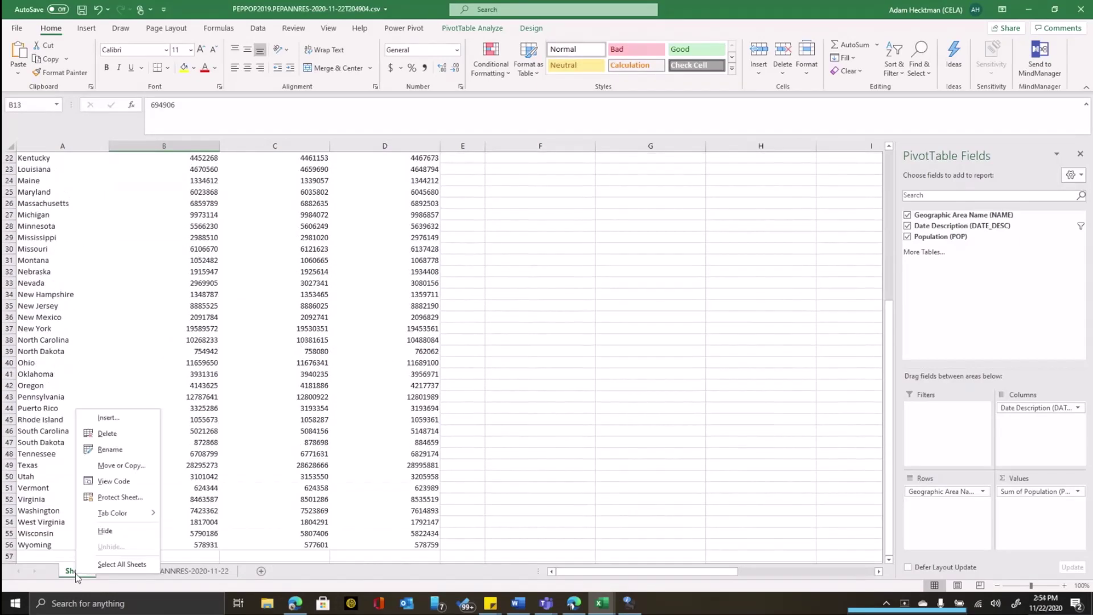
click(102, 449)
text(State)
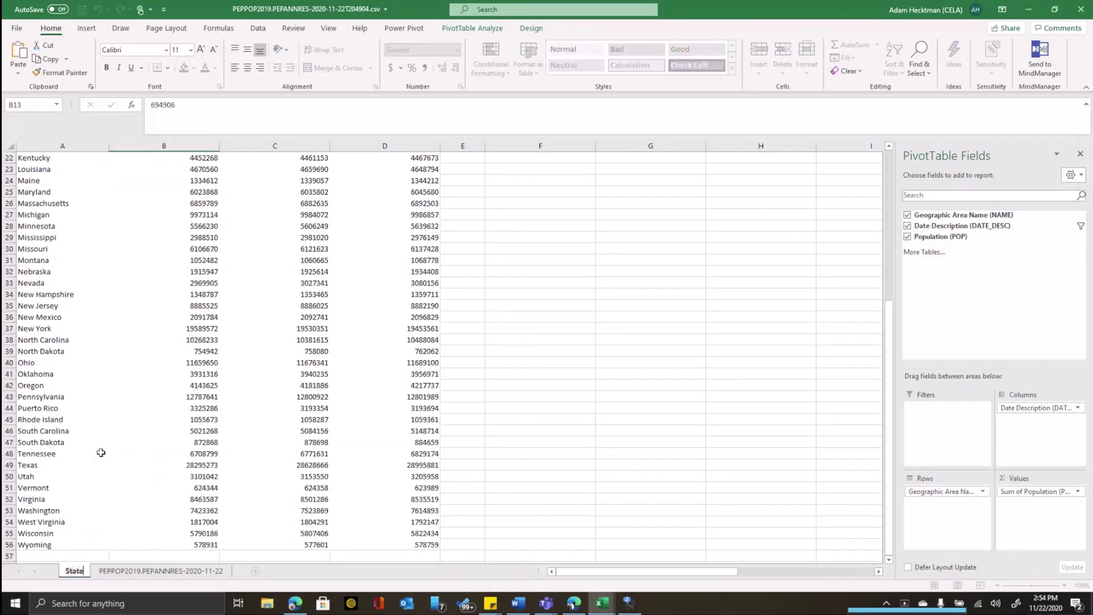
text( Pivot Table)
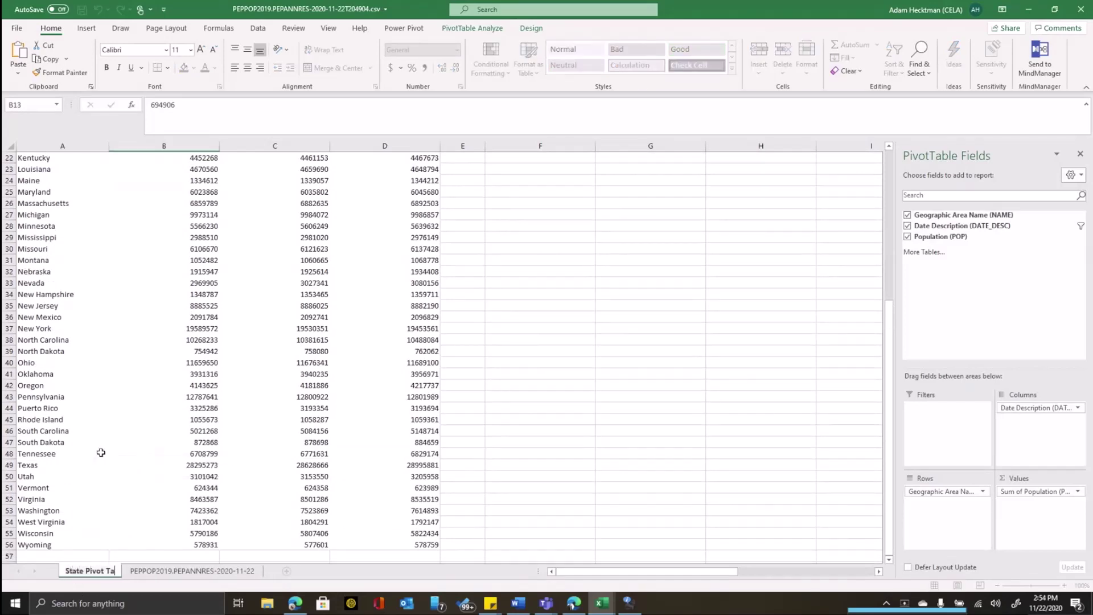
click(134, 376)
scroll(162, 328, up, 3)
scroll(165, 322, up, 4)
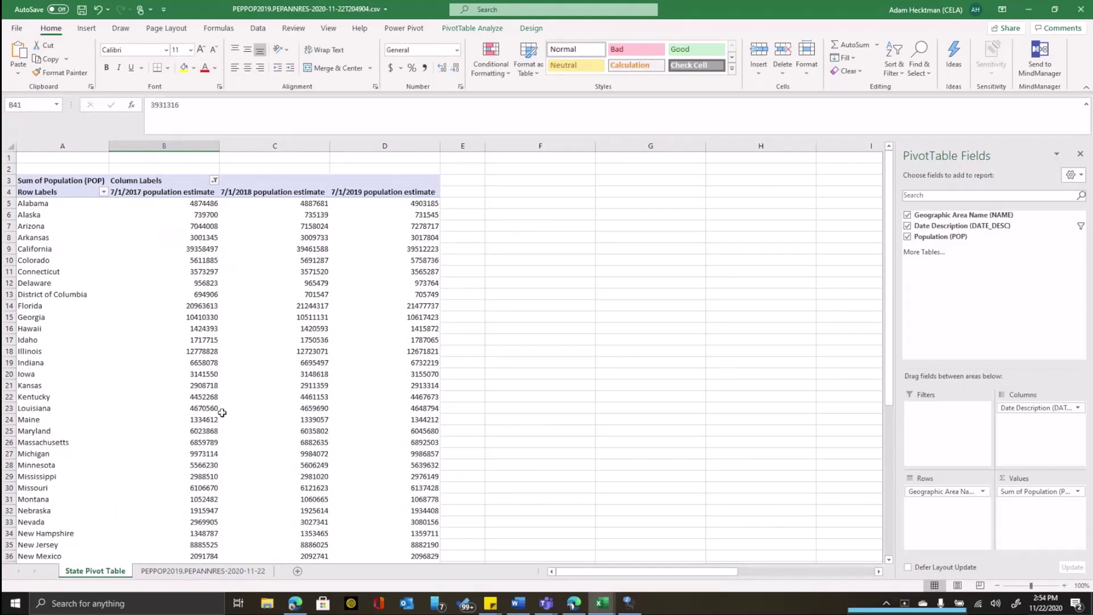
Step: Add a new worksheet and select the entire pivot table on State Pivot Table
click(298, 572)
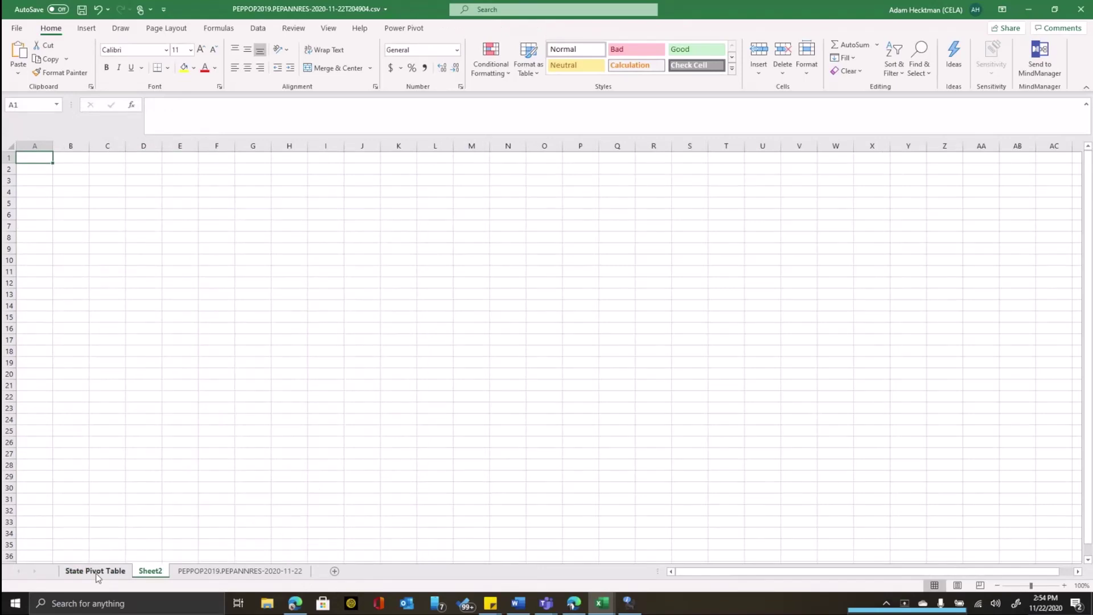
click(95, 571)
click(31, 203)
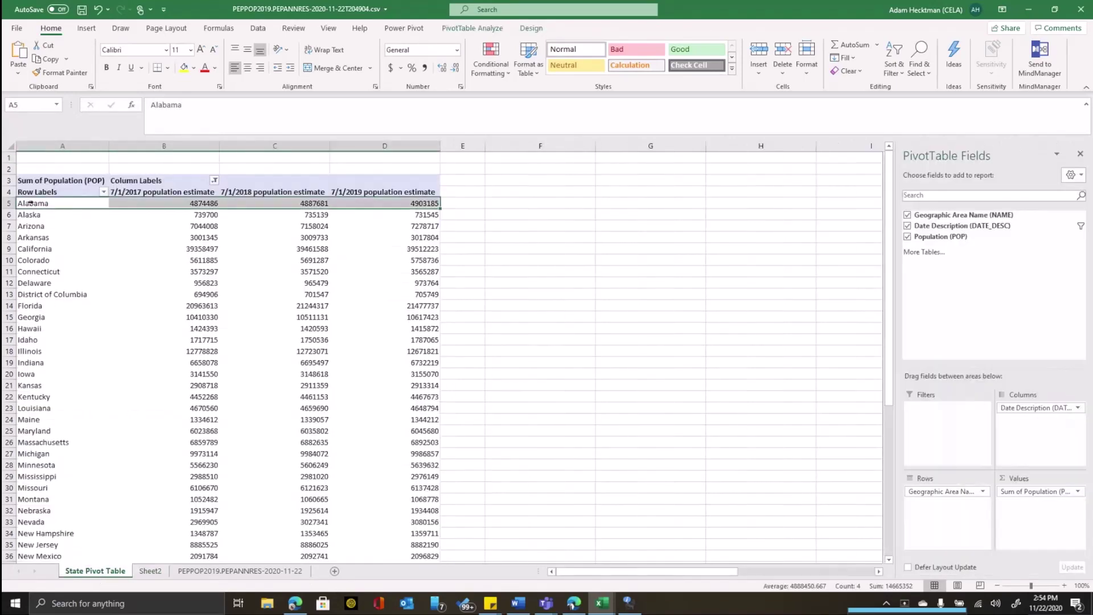
key(ctrl+a)
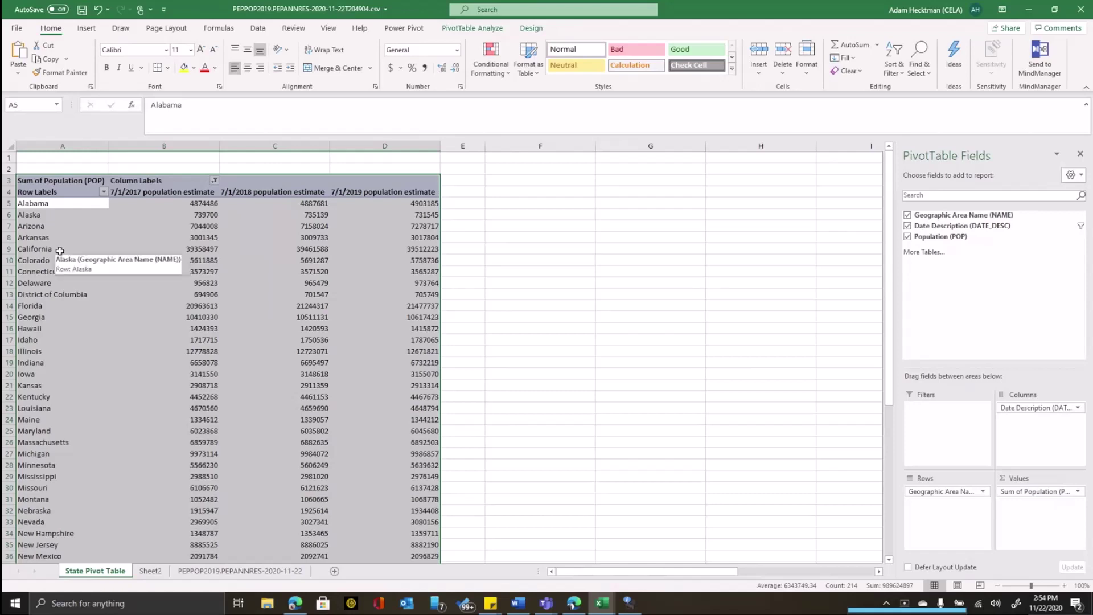
Step: Copy the pivot data and paste it as values into Sheet2
right_click(49, 277)
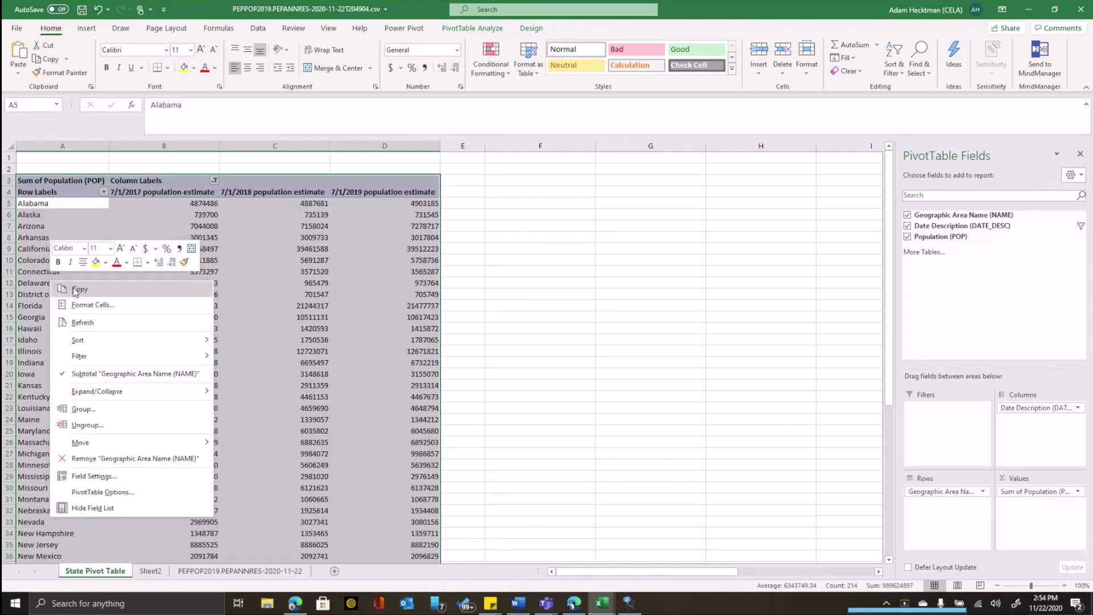
click(75, 290)
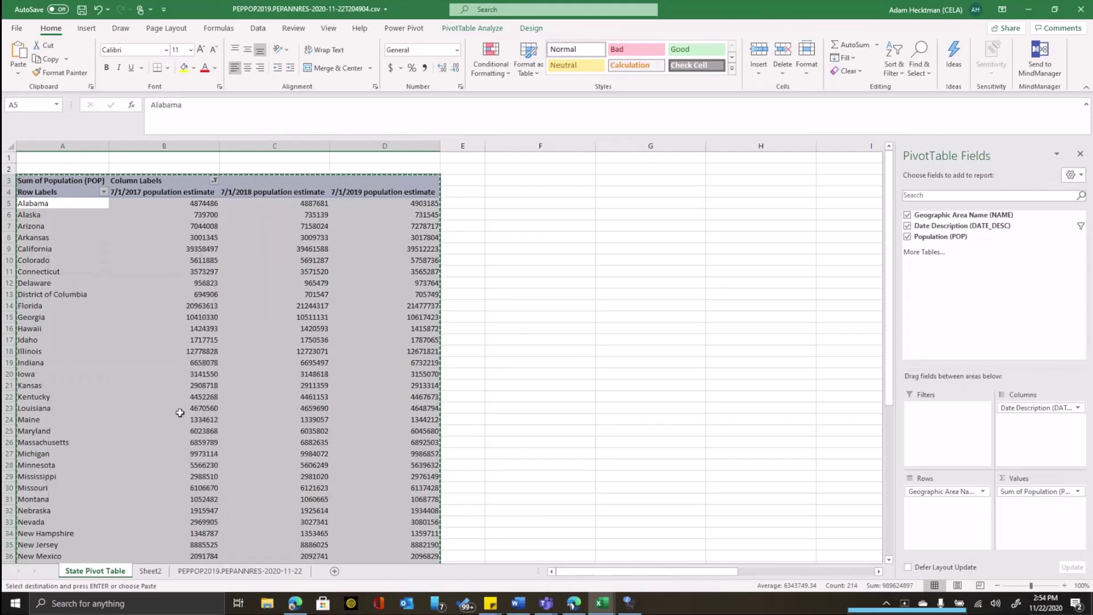
click(148, 572)
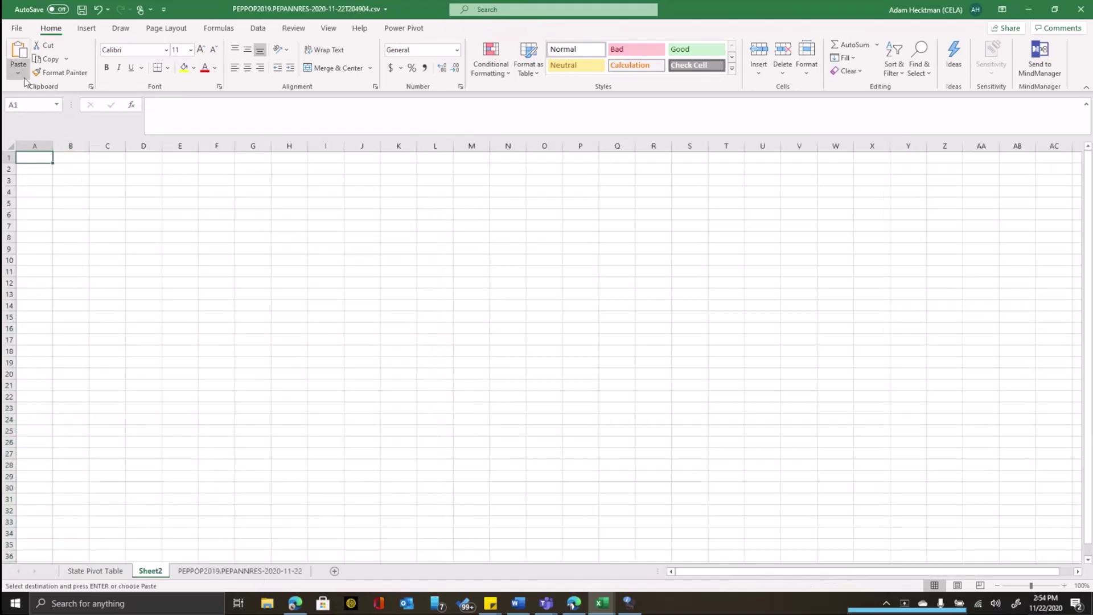
click(18, 79)
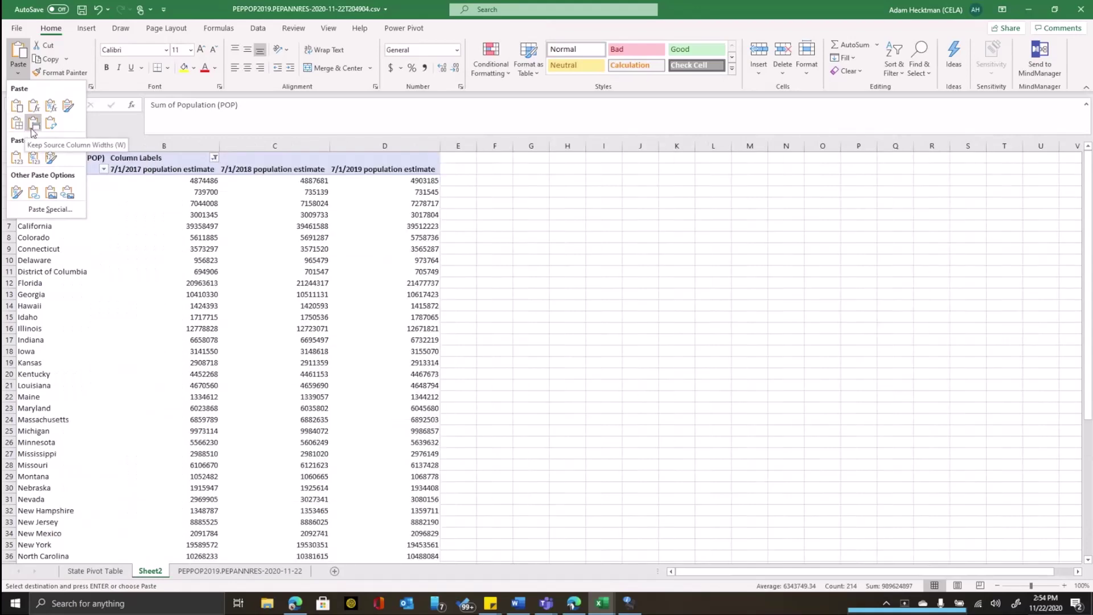
Step: Paste the pivot data as values, then delete row 1 so Row Labels and year headers top the sheet
click(16, 158)
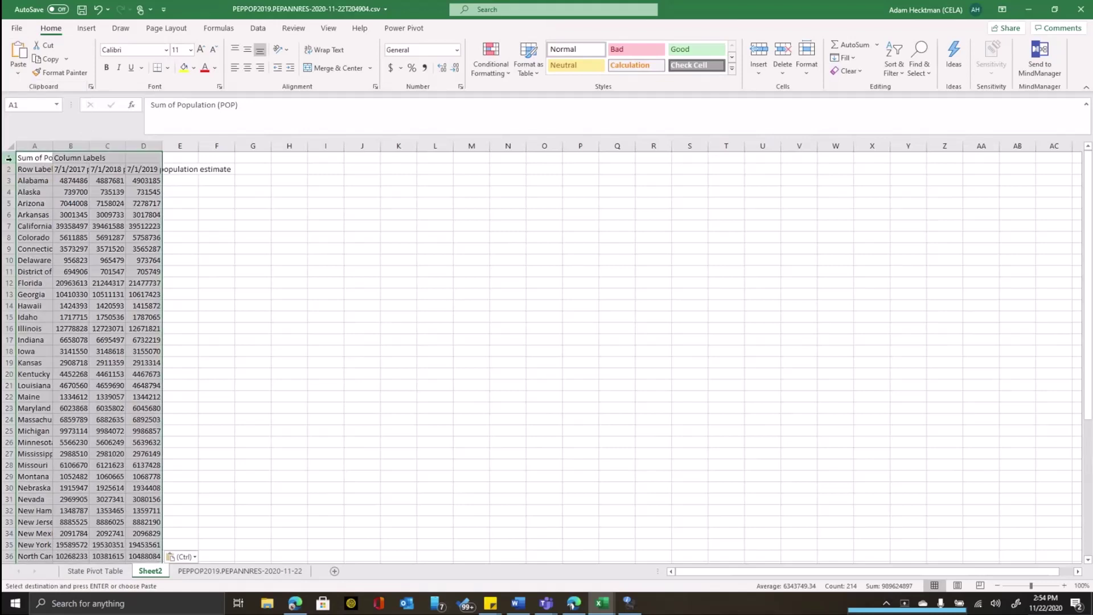
click(323, 293)
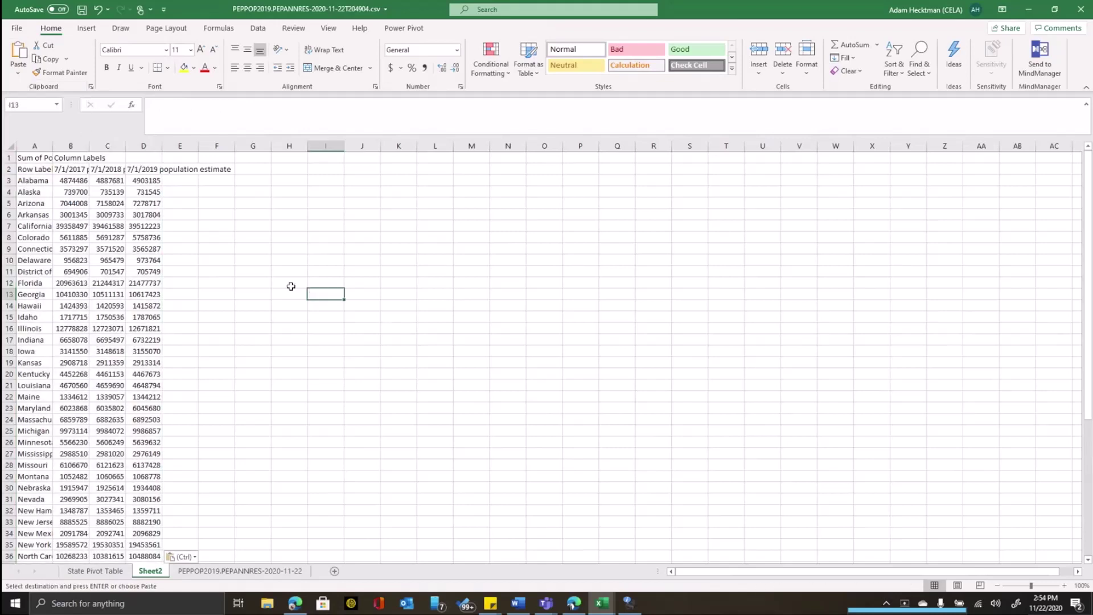
click(9, 158)
right_click(10, 158)
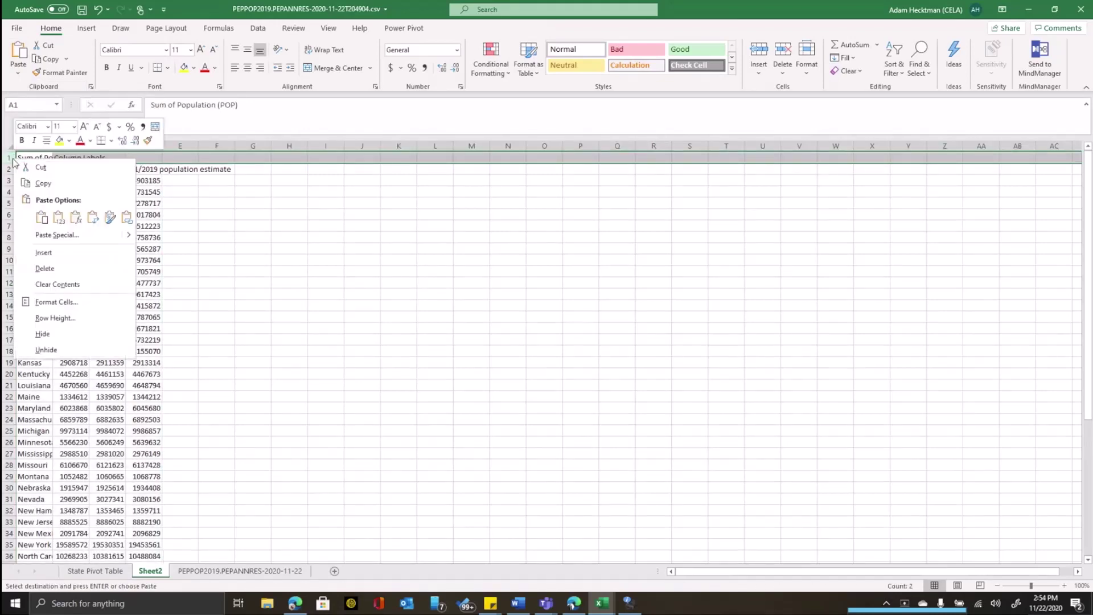
click(34, 270)
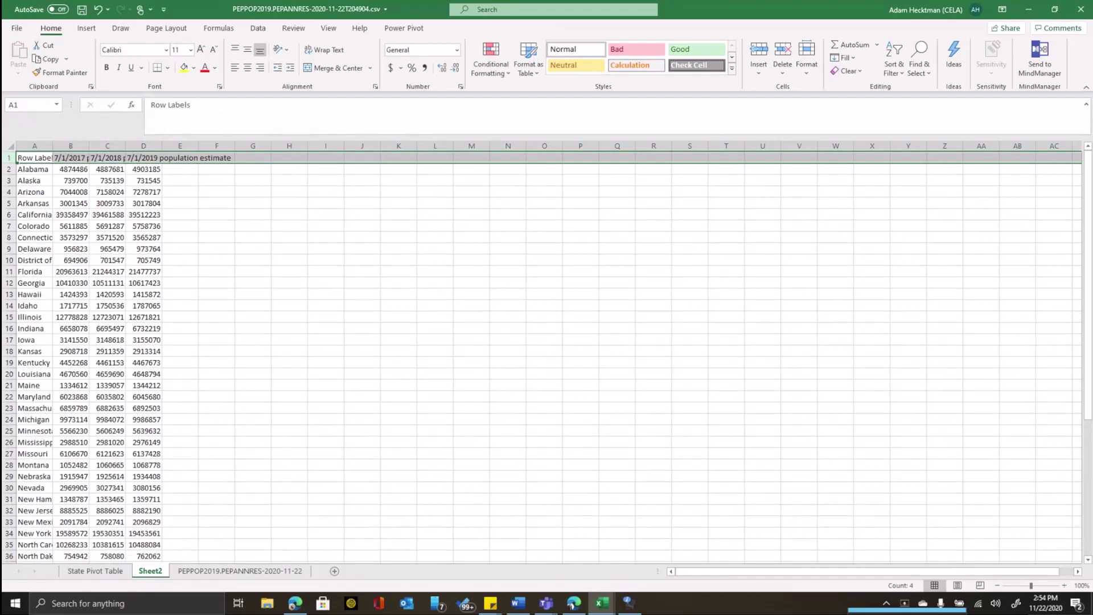
click(113, 352)
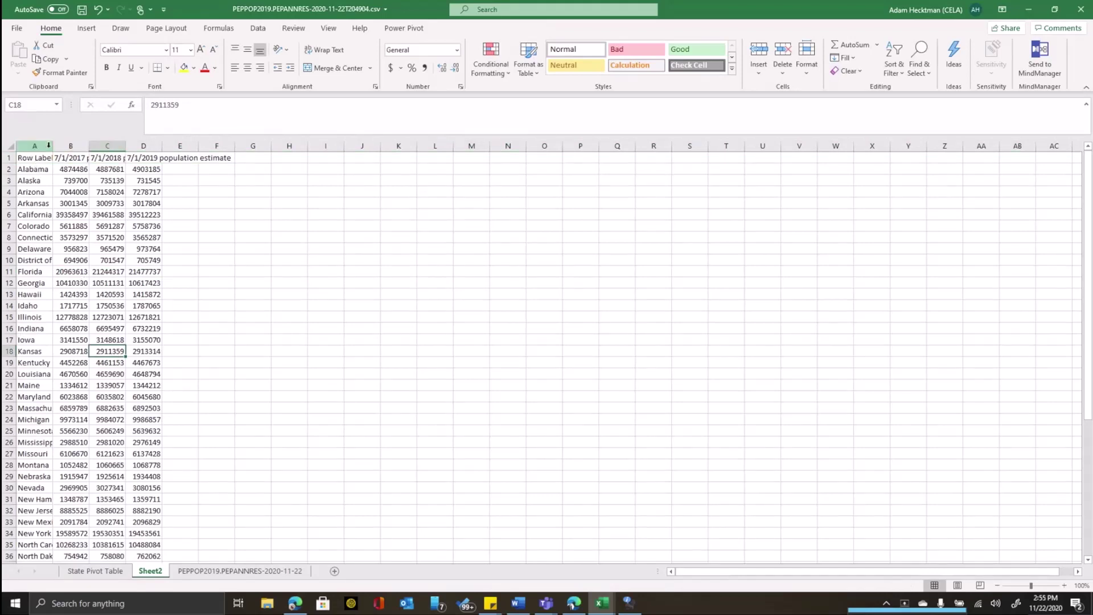
click(34, 227)
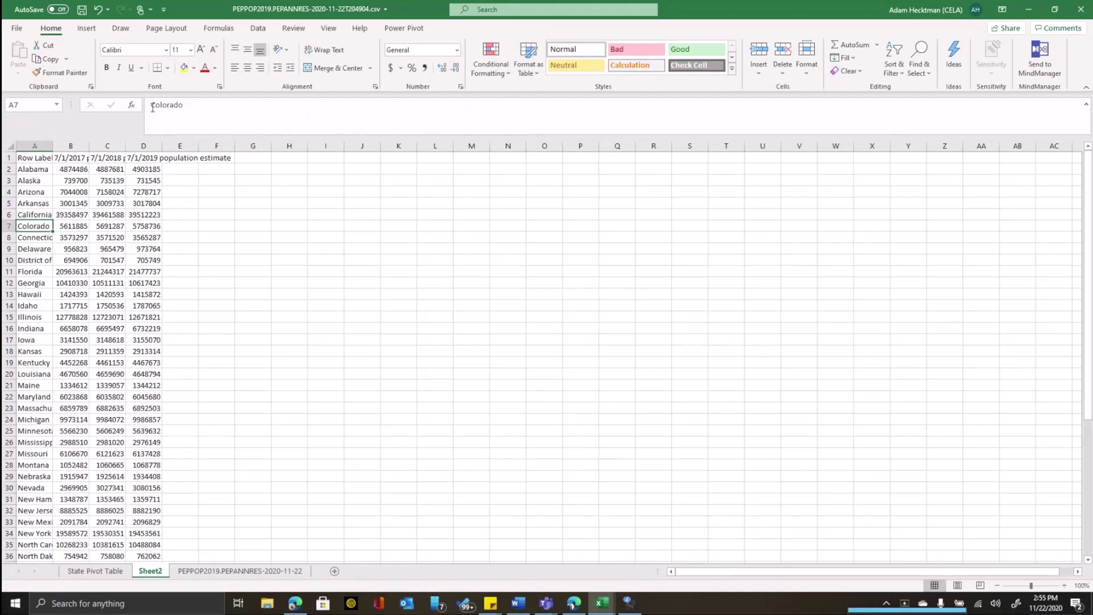
Step: Format range $A$1:$D$53 as a blue-styled table with headers
click(534, 70)
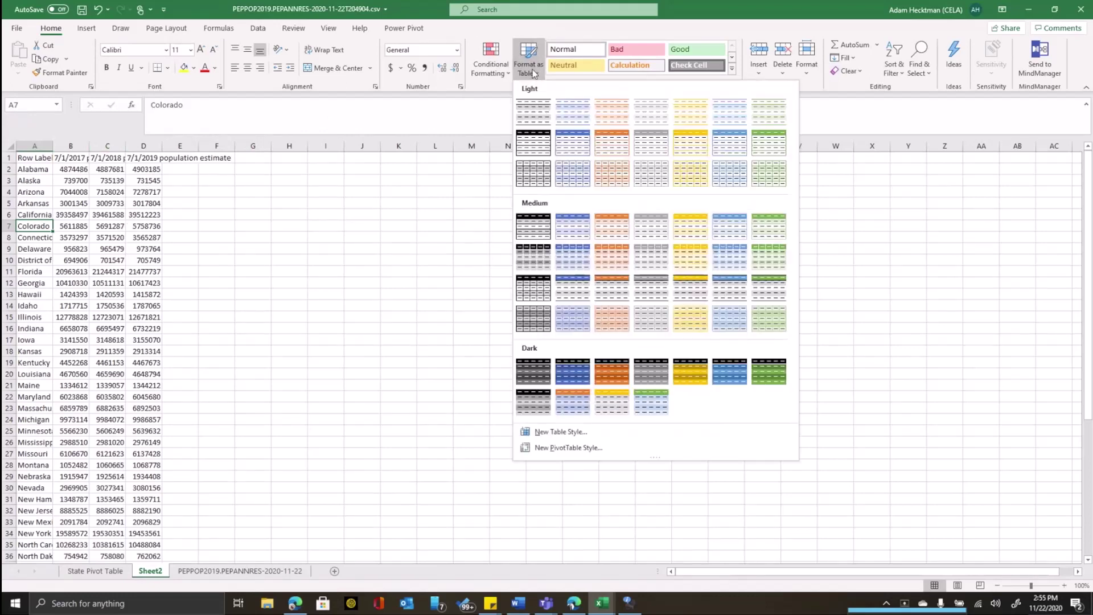
click(565, 142)
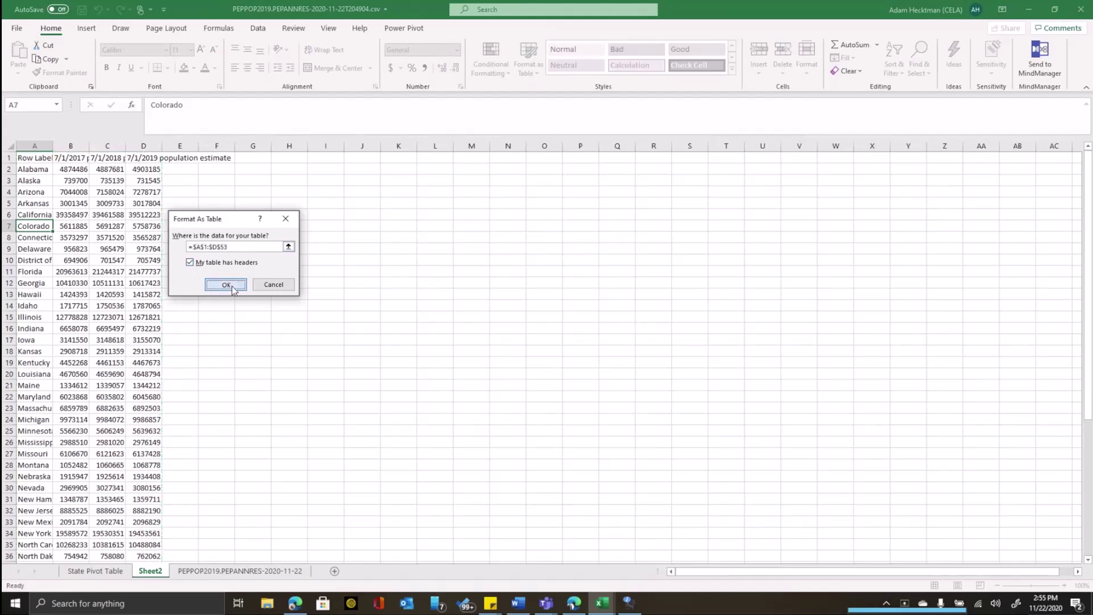
click(230, 285)
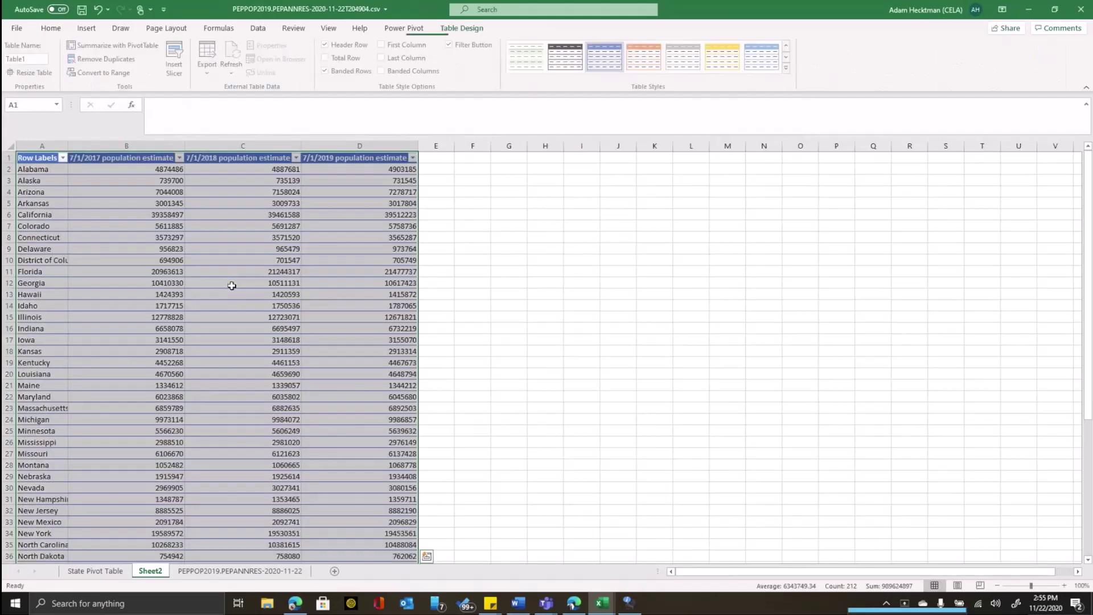
Step: Rename the table headers to State, 2017 Pop, 2018 Pop and 2019 Pop
click(34, 160)
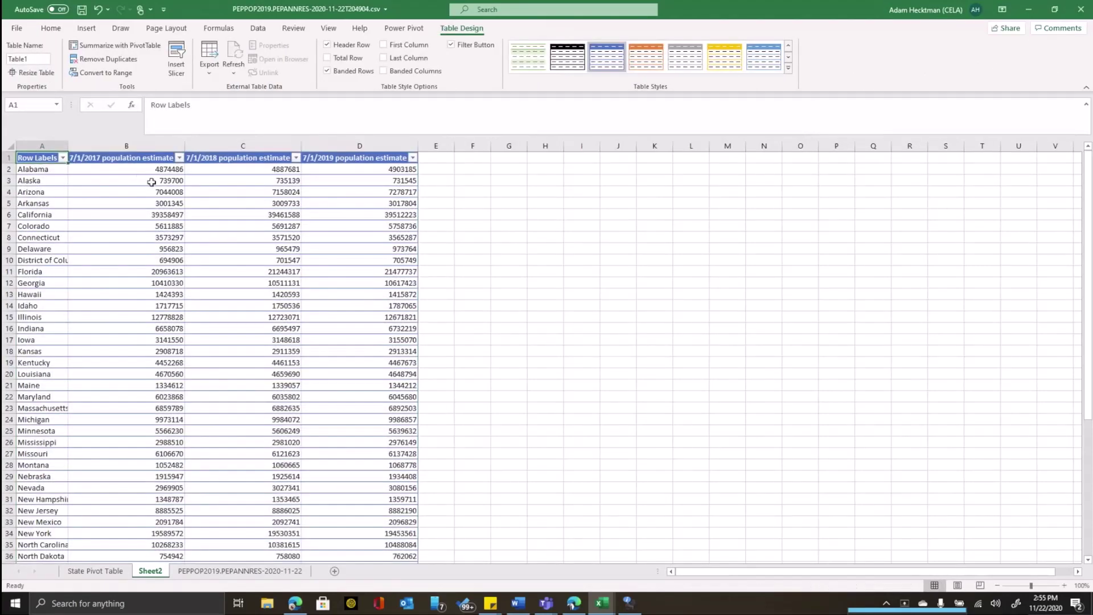
text(State)
key(Tab)
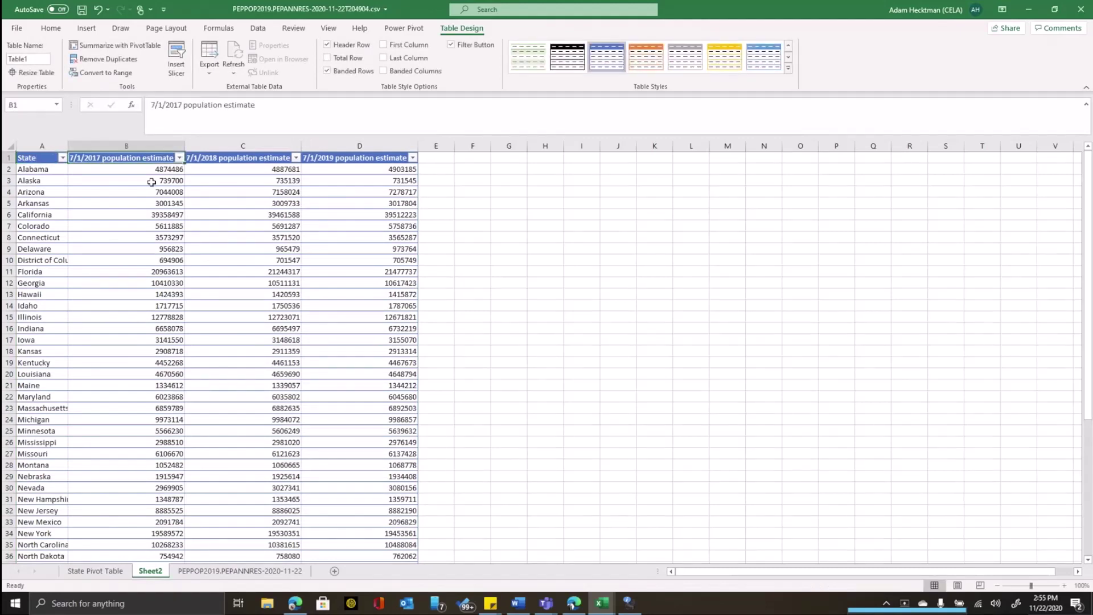
text(2017)
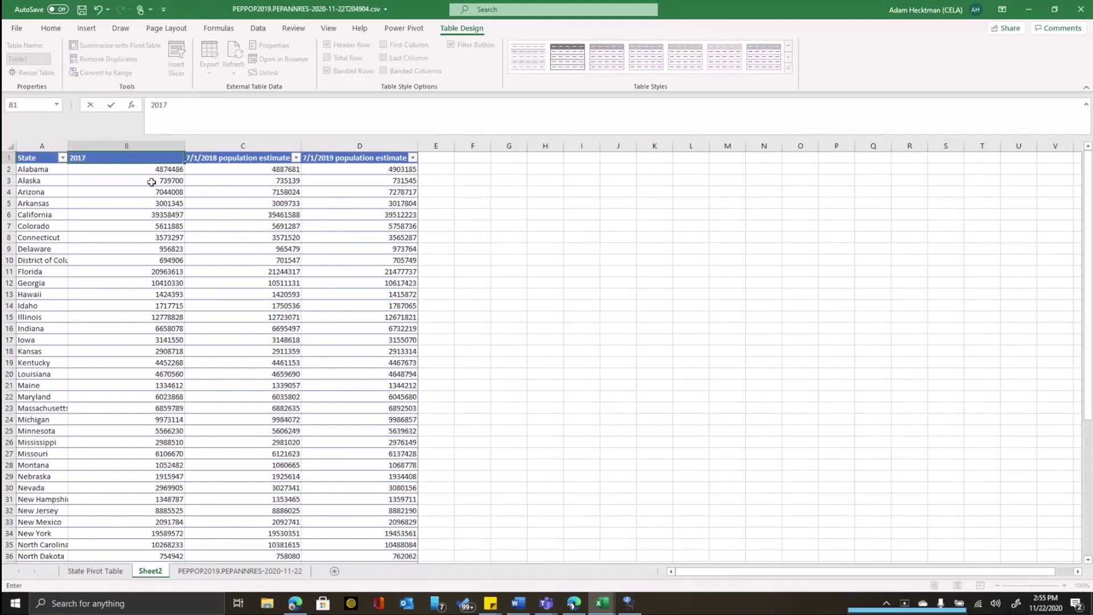
text( PO)
key(Tab)
text(2018)
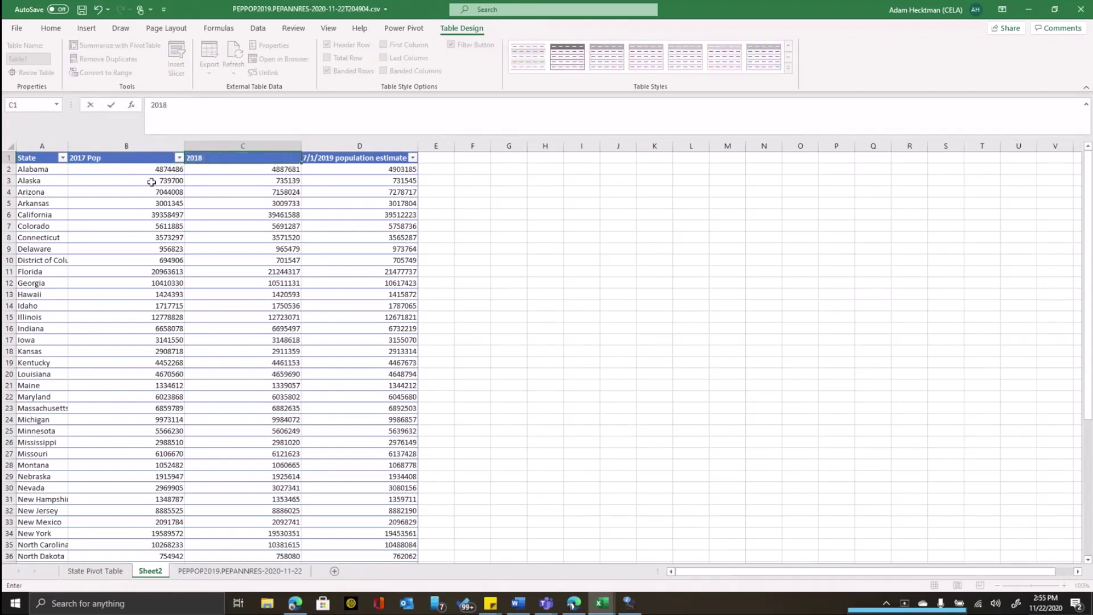
text( Pop)
key(Tab)
text(20)
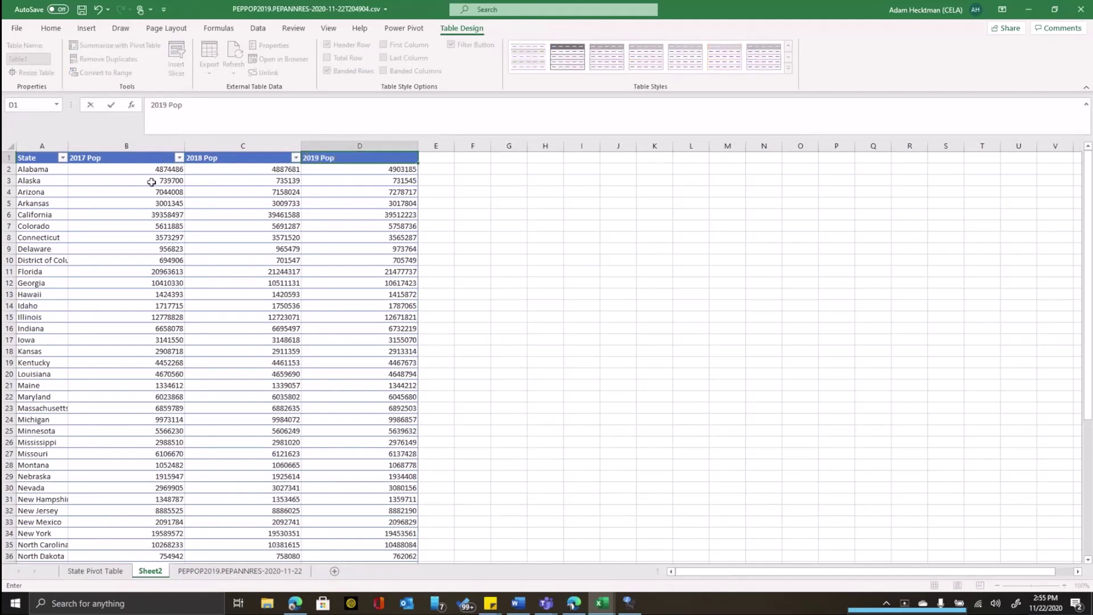
key(Return)
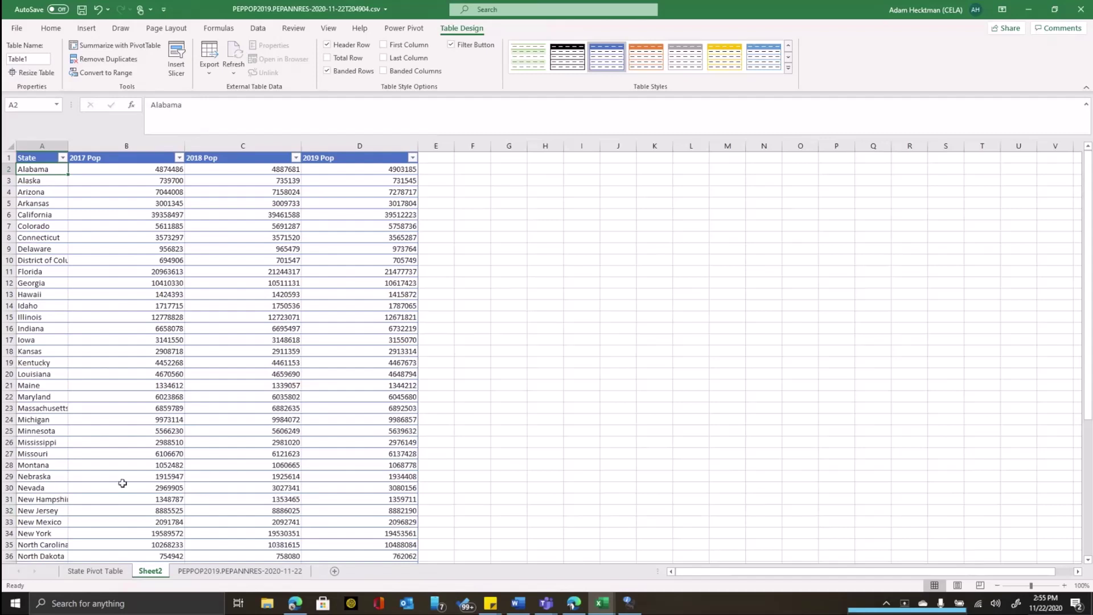
Step: Save the workbook in Downloads as PEPPOP2019.PEPANNRES-2020-11-22T204904.xlsx, an Excel Workbook
click(248, 338)
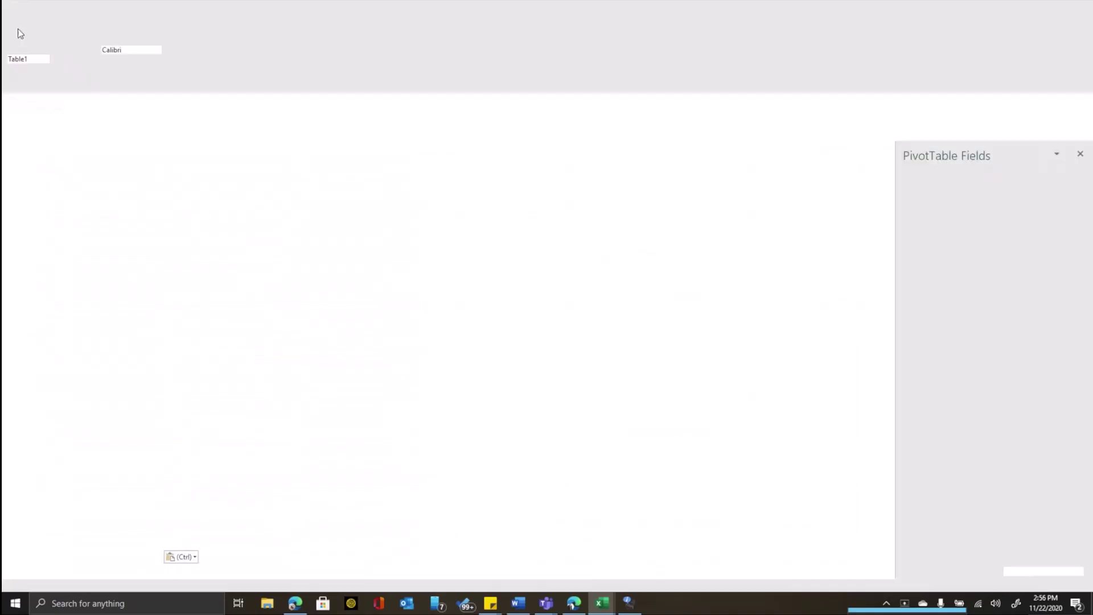
click(20, 34)
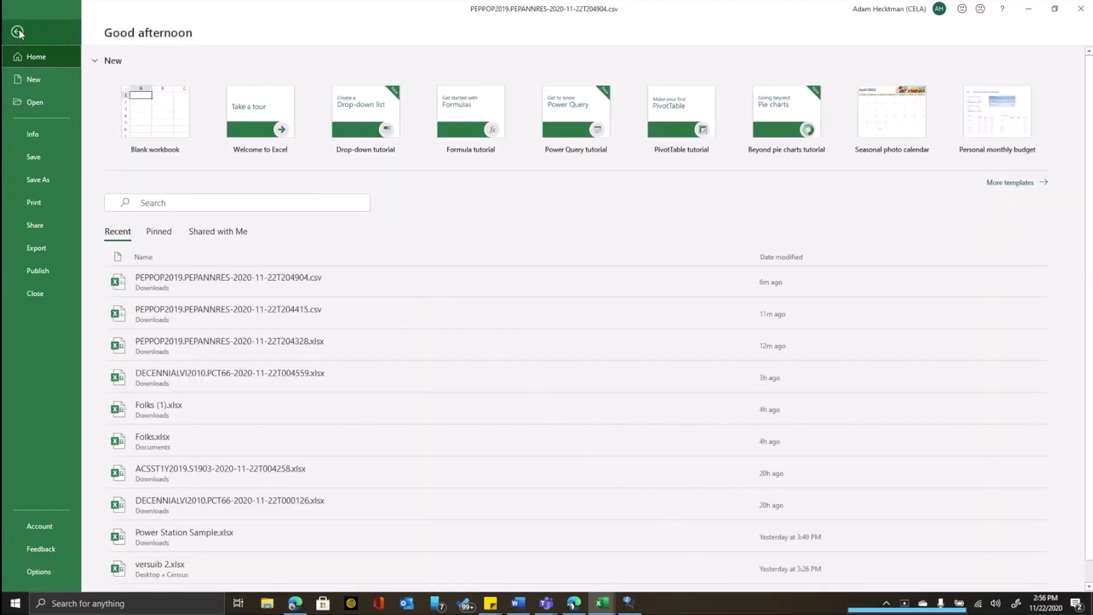
click(49, 181)
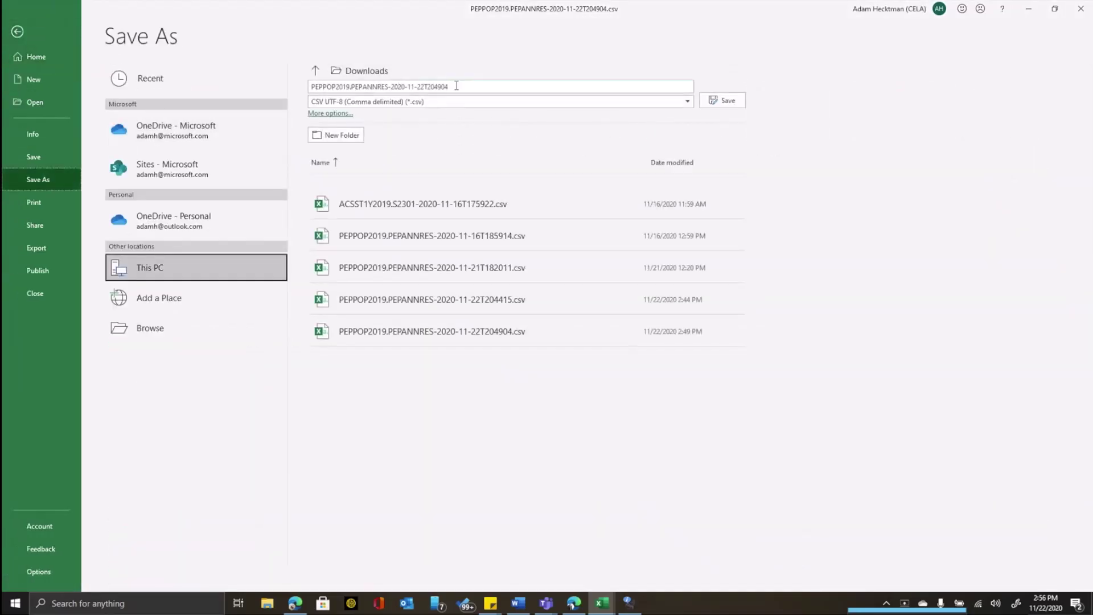
click(689, 103)
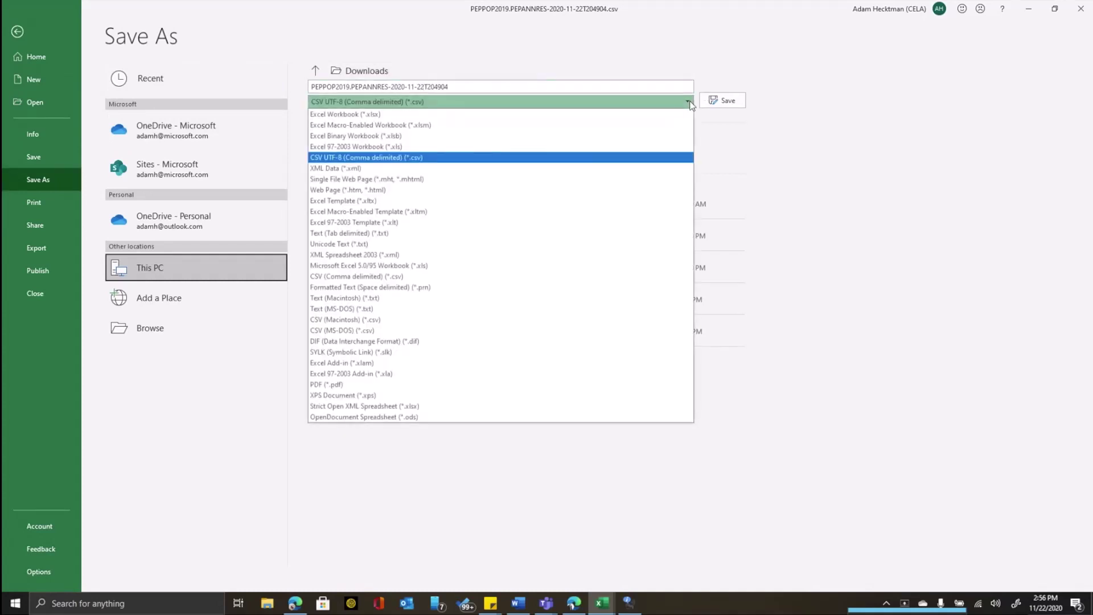
key(Escape)
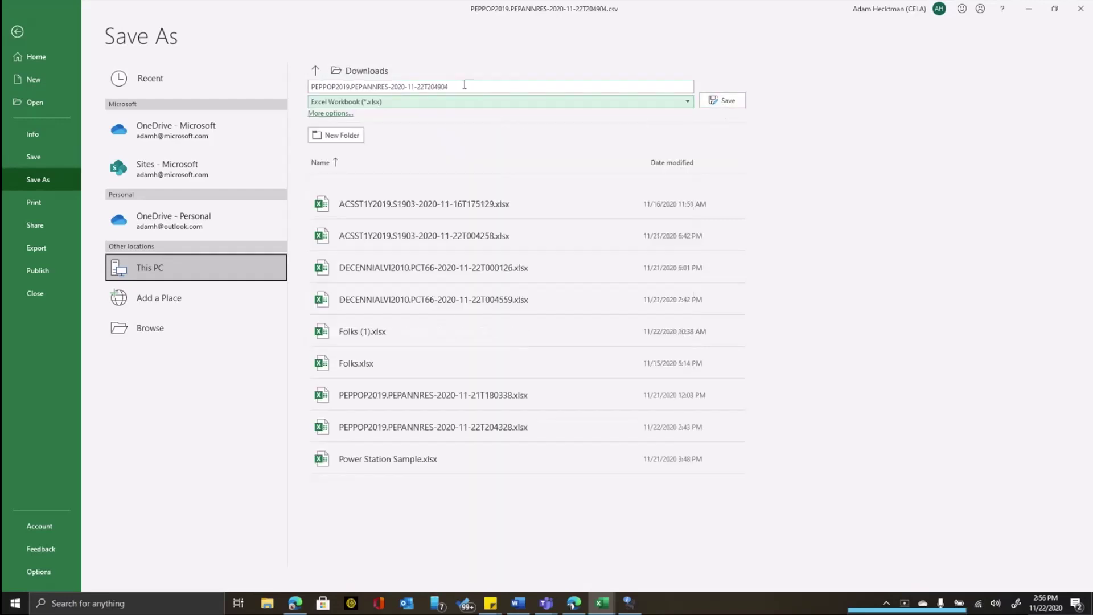
click(729, 102)
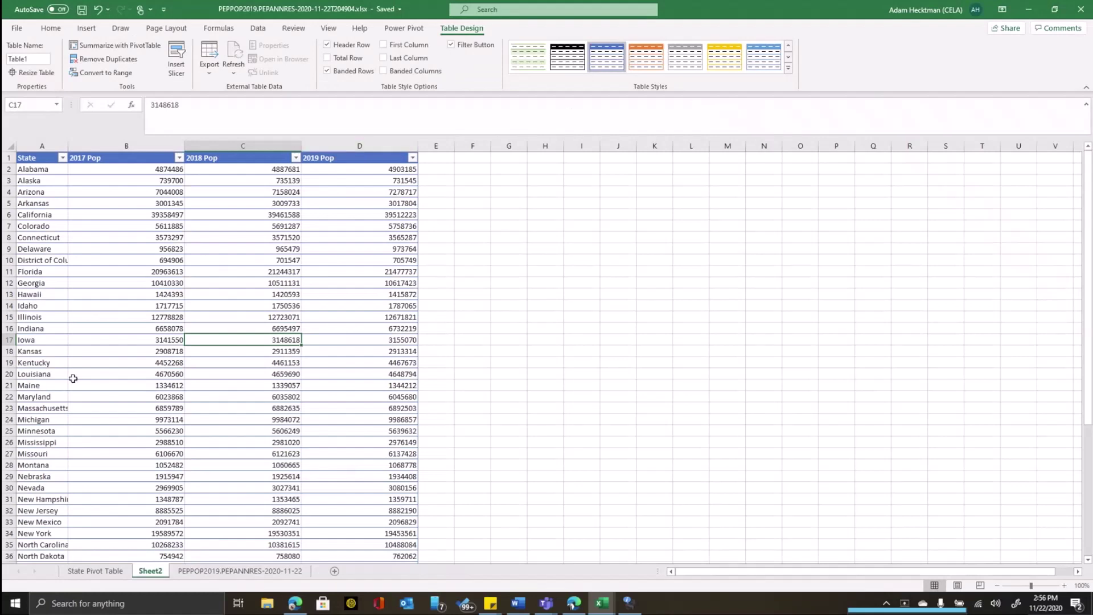